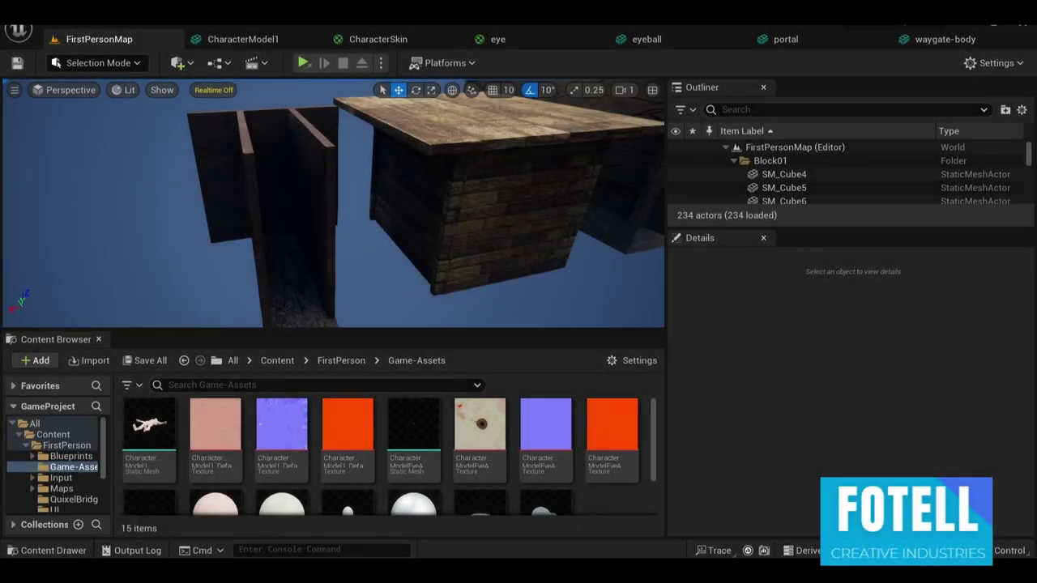
- Survey the level's buildings from outside and approach the character inside the cracked-stone room
click(406, 192)
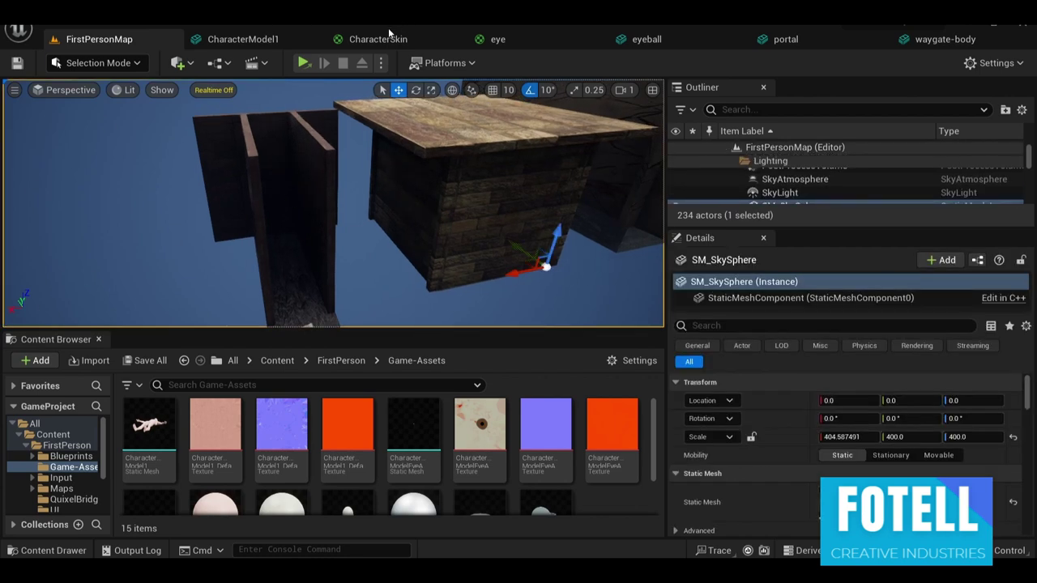
right_drag(437, 186, 583, 150)
right_drag(437, 187, 440, 235)
right_drag(438, 187, 422, 150)
scroll(438, 187, up, 2)
key(s)
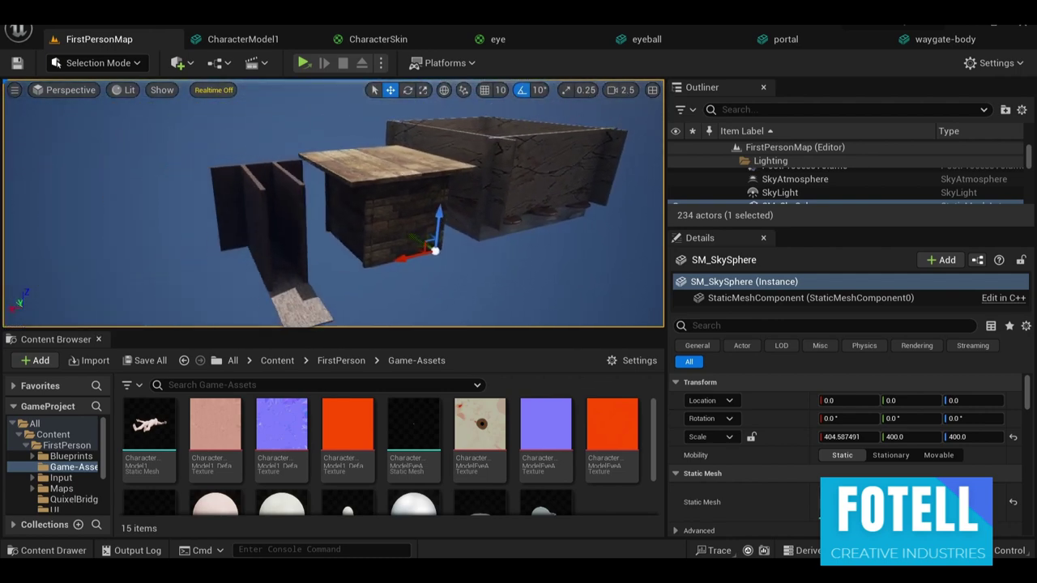
key(w)
right_drag(438, 187, 494, 150)
right_drag(421, 158, 395, 172)
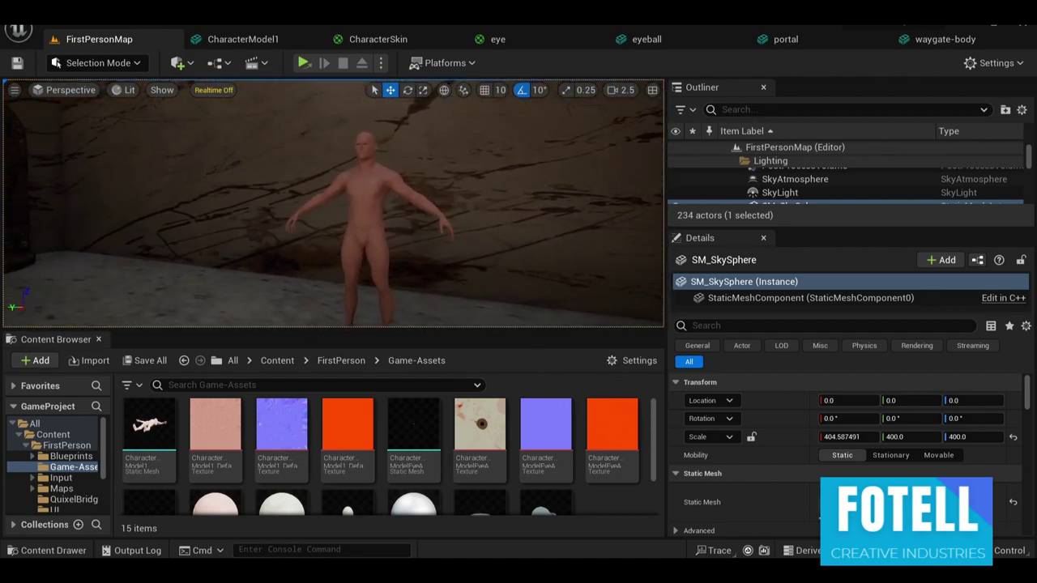
- Examine the standing character's body and face up close
key(w)
mouse_move(396, 171)
right_down()
mouse_move(385, 166)
mouse_move(401, 154)
mouse_move(402, 177)
right_up()
scroll(398, 155, down, 2)
key(s)
scroll(398, 157, down, 3)
key(w)
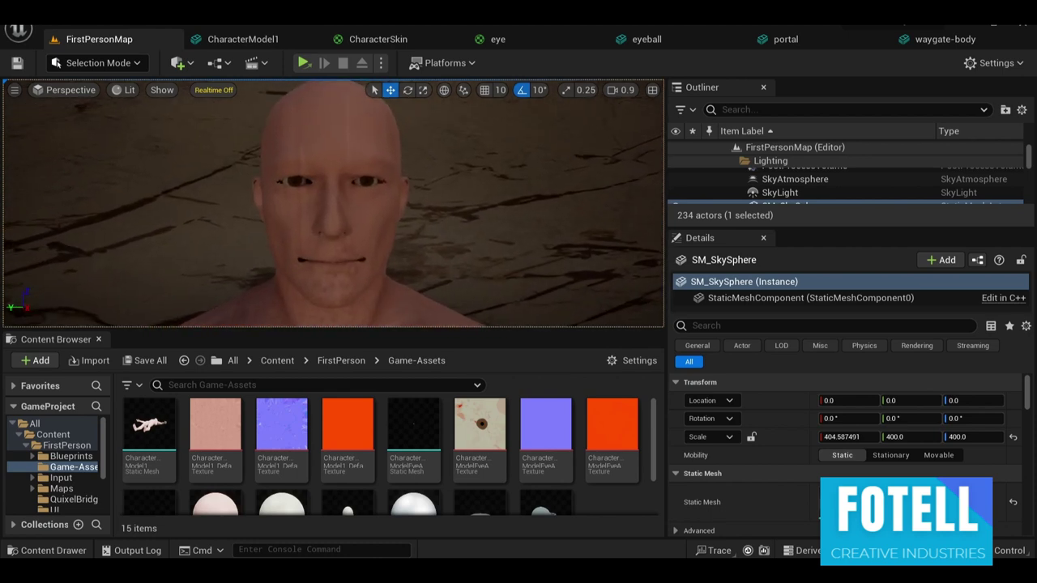
key(s)
mouse_move(402, 176)
right_down()
mouse_move(462, 174)
mouse_move(616, 235)
mouse_move(402, 177)
right_up()
- Select the middle waygate and view the row of three waygates from above the room
right_drag(157, 252, 156, 252)
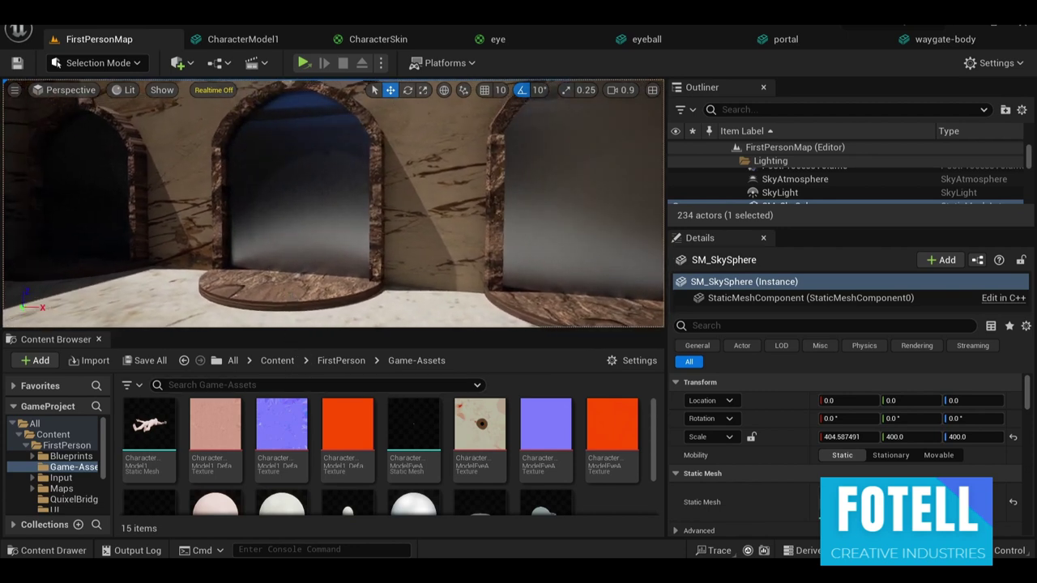
click(353, 208)
right_drag(338, 263, 337, 263)
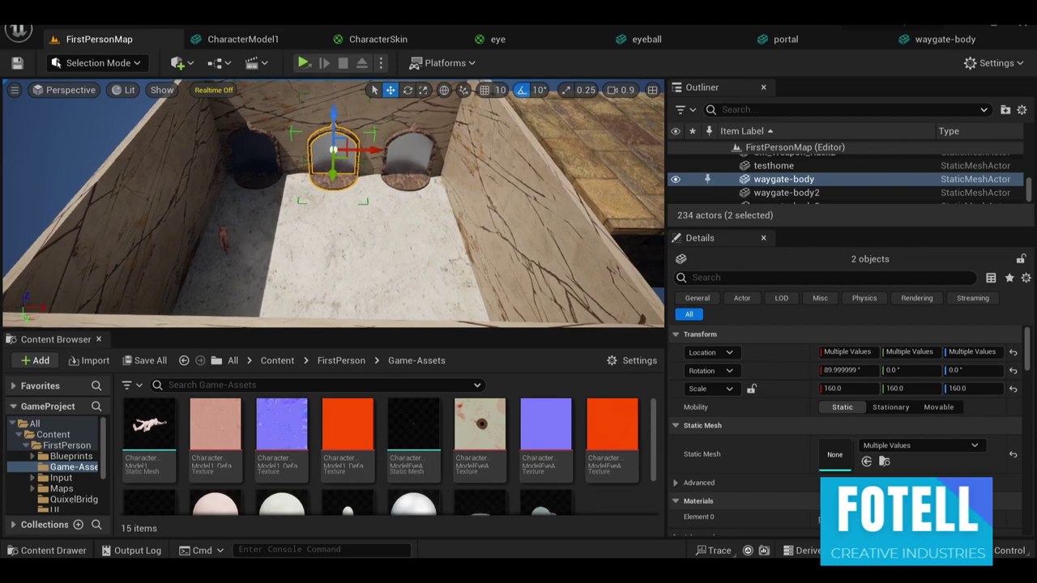
- Inspect the dark interior of the level lit by rows of warm lamps
right_drag(334, 211, 382, 255)
scroll(470, 191, up, 3)
key(w)
scroll(469, 188, up, 2)
key(w)
right_drag(256, 199, 324, 186)
right_drag(283, 224, 283, 224)
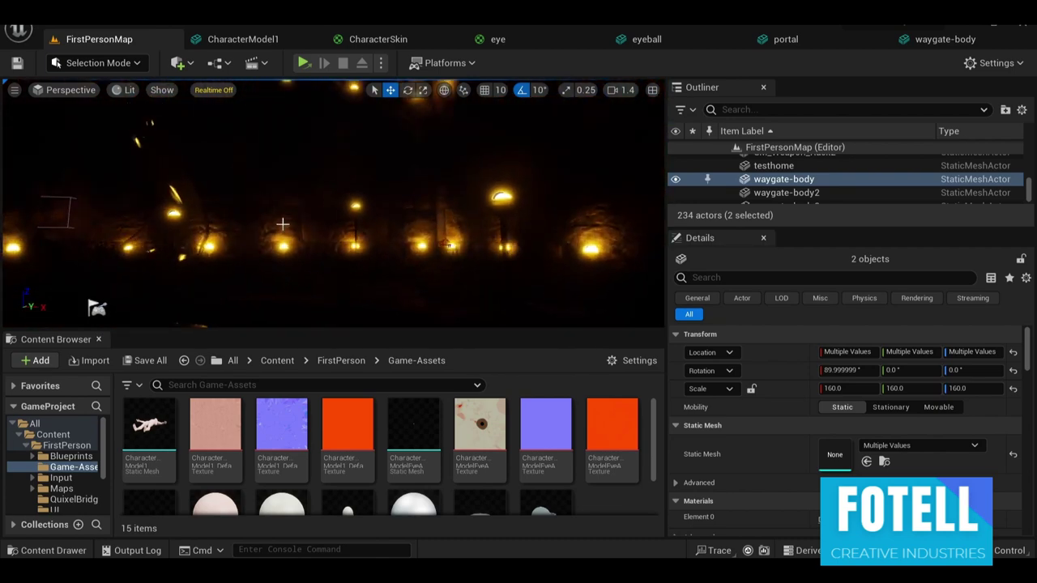
- Open the Level Blueprint of FirstPersonMap and dock its window beside the level editor
click(216, 64)
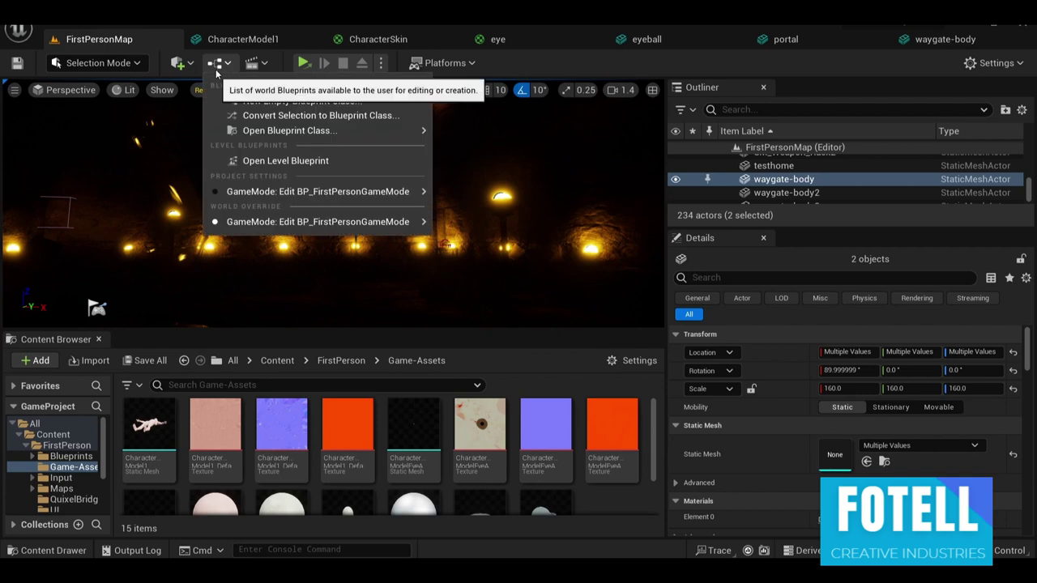
click(263, 159)
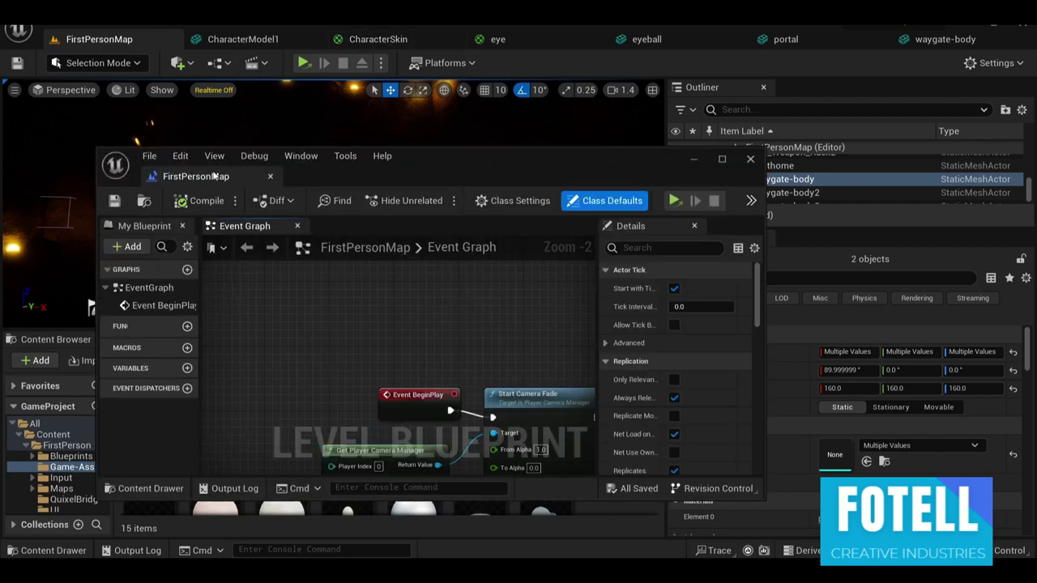
drag(198, 176, 202, 38)
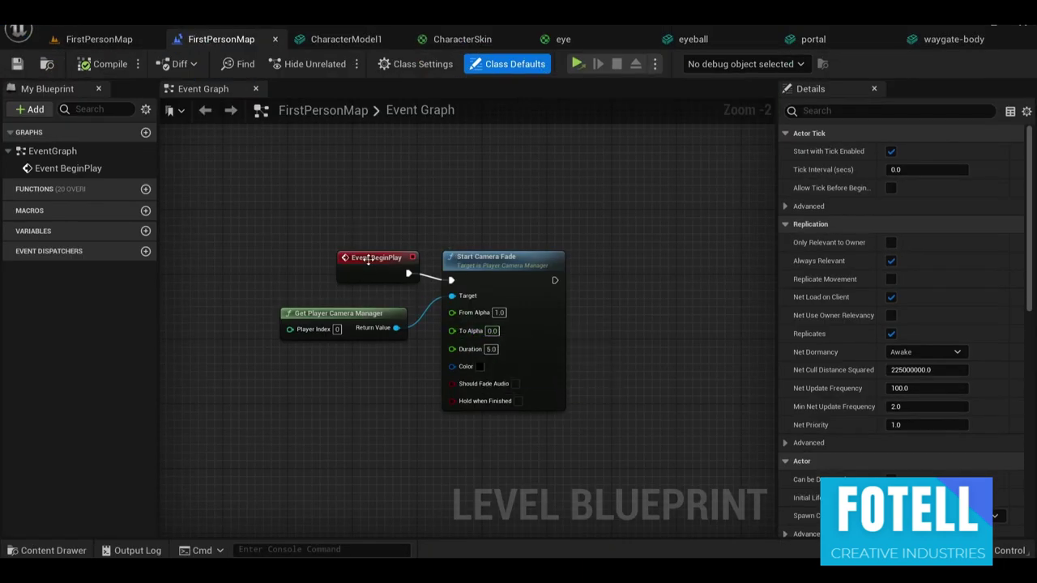
- Move the Get Player Camera Manager node slightly closer to Start Camera Fade and save the level
scroll(381, 275, up, 2)
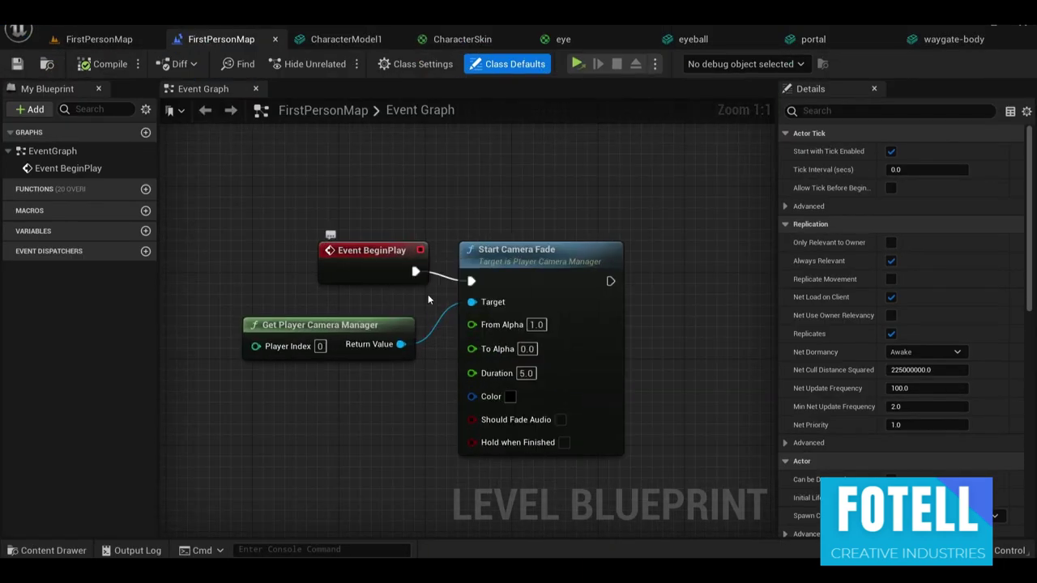
scroll(548, 285, down, 4)
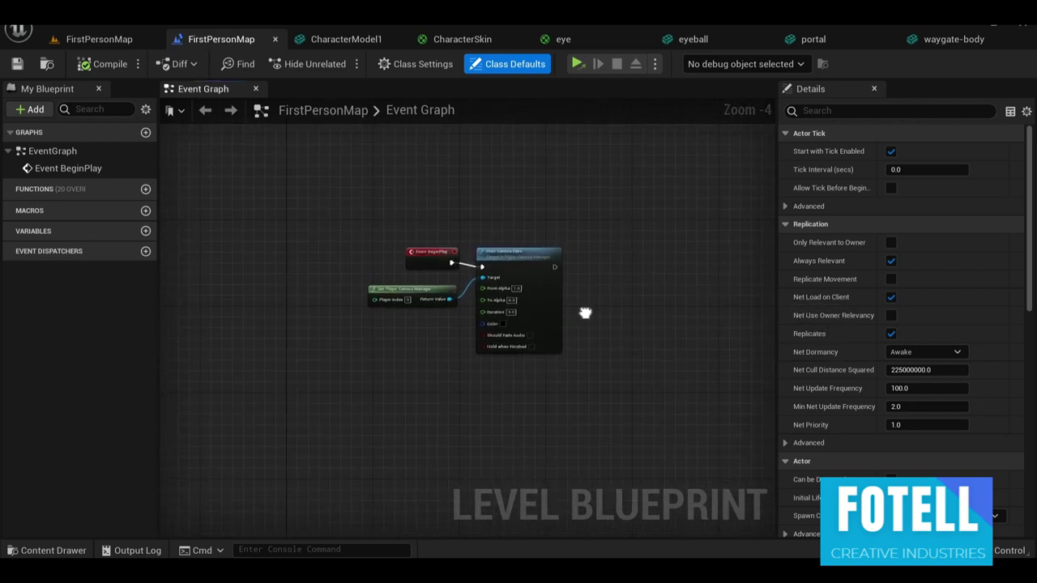
scroll(476, 305, up, 4)
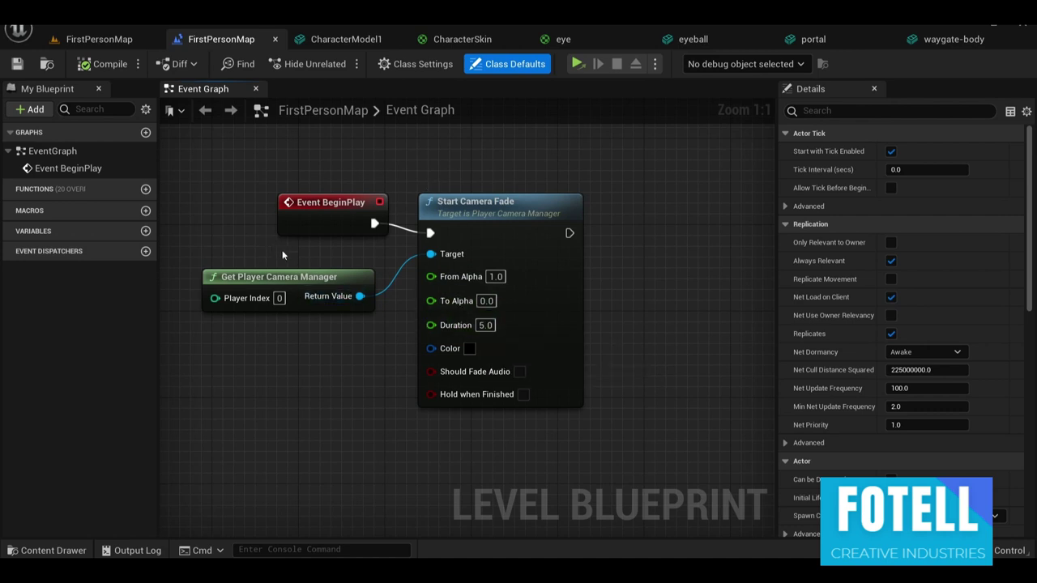
drag(282, 277, 292, 277)
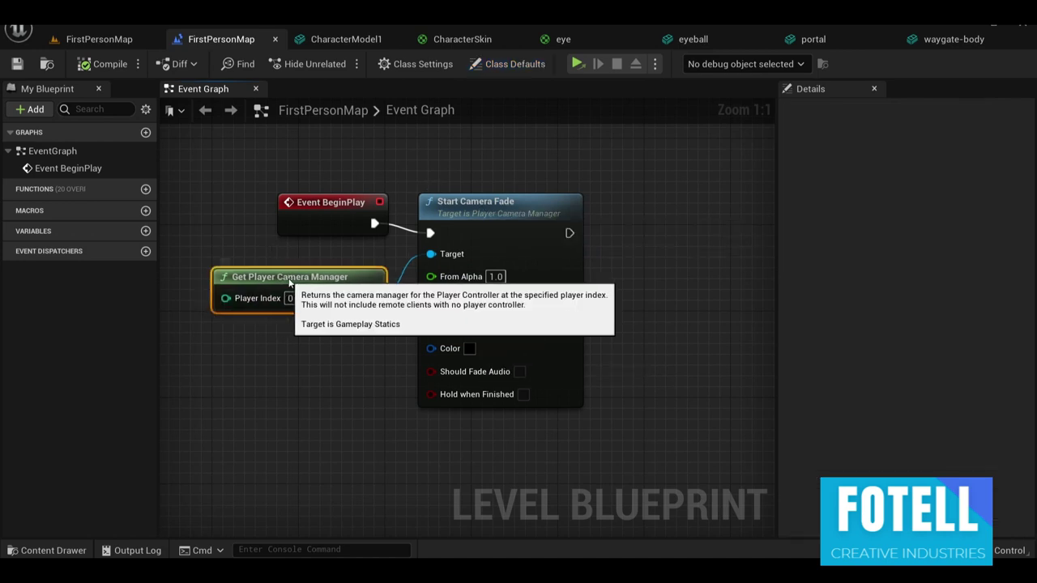
click(239, 229)
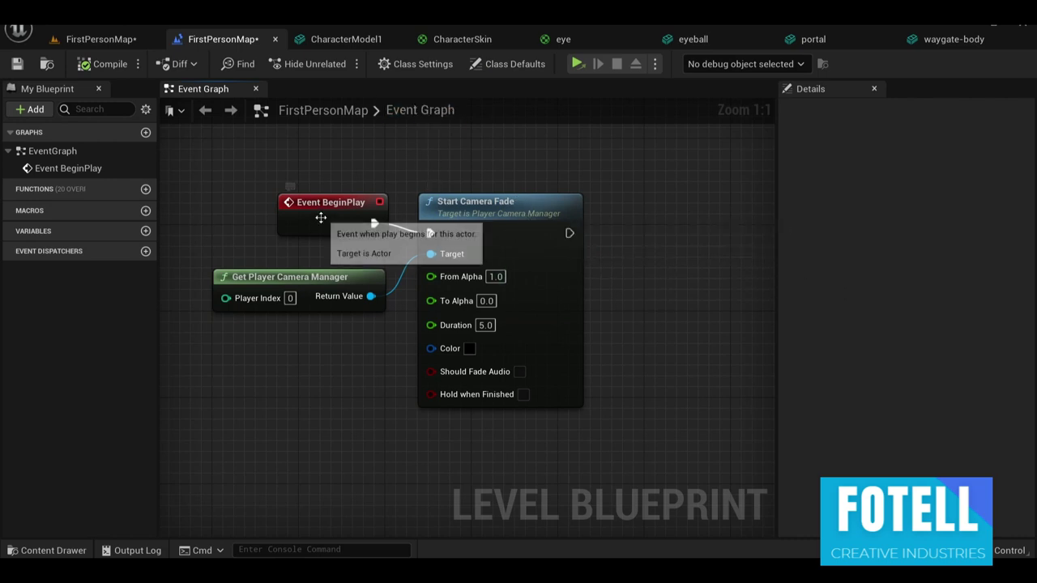
click(17, 65)
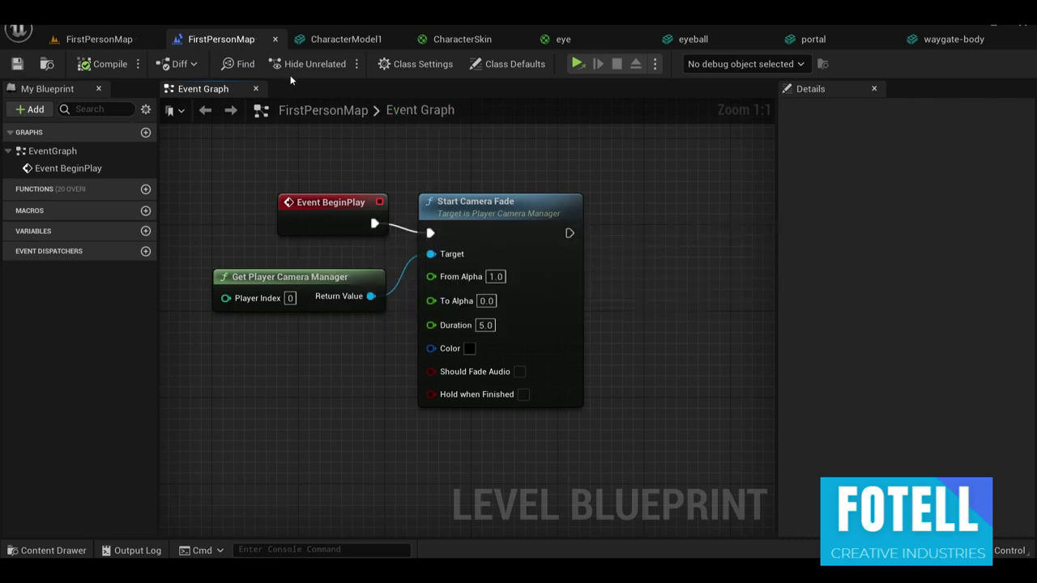
- Open the CharacterModel1 static mesh and examine the whole figure from several distances and angles
click(361, 44)
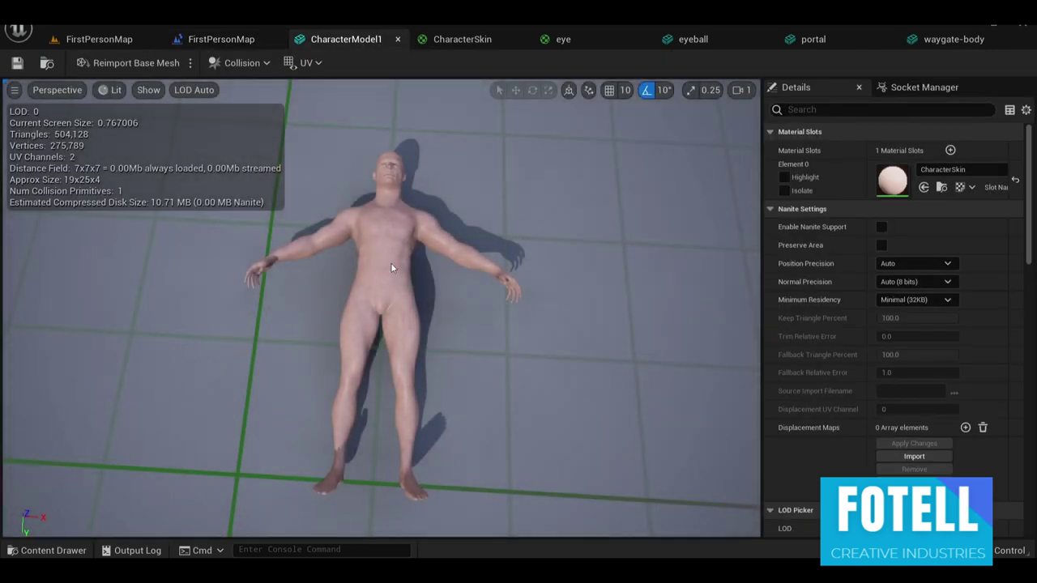
scroll(391, 262, up, 3)
key(w)
right_drag(391, 262, 395, 319)
key(s)
key(w)
key(s)
scroll(395, 319, up, 1)
key(w)
scroll(380, 308, down, 3)
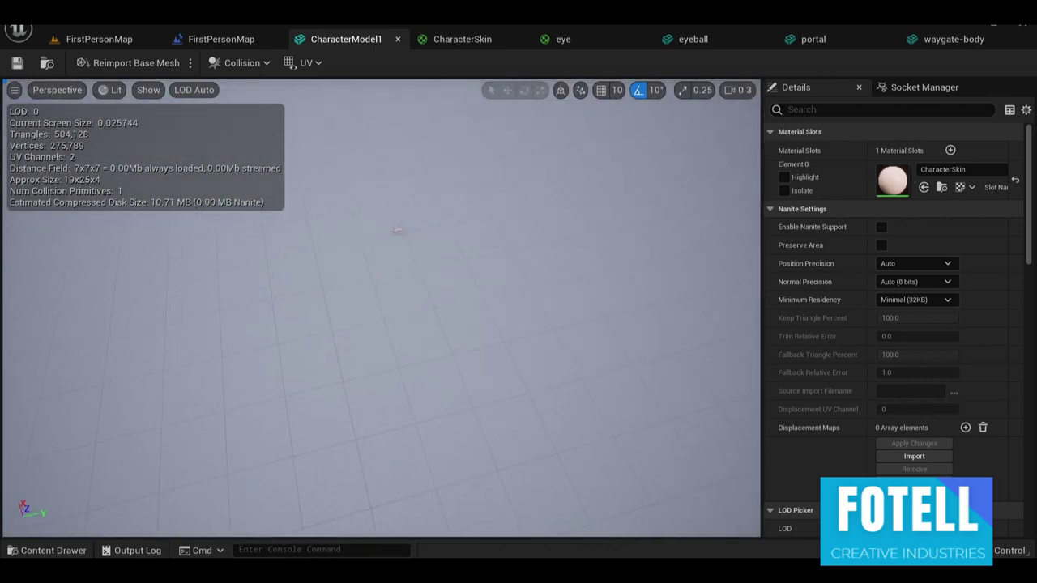
key(w)
key(d)
right_drag(389, 291, 347, 337)
key(w)
key(s)
key(w)
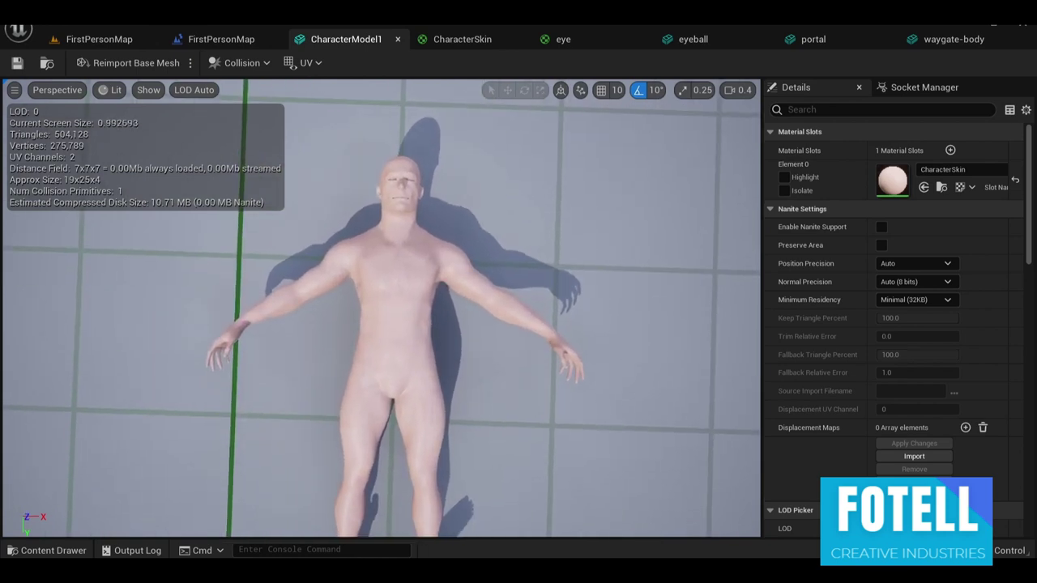
scroll(378, 266, down, 5)
scroll(378, 266, up, 3)
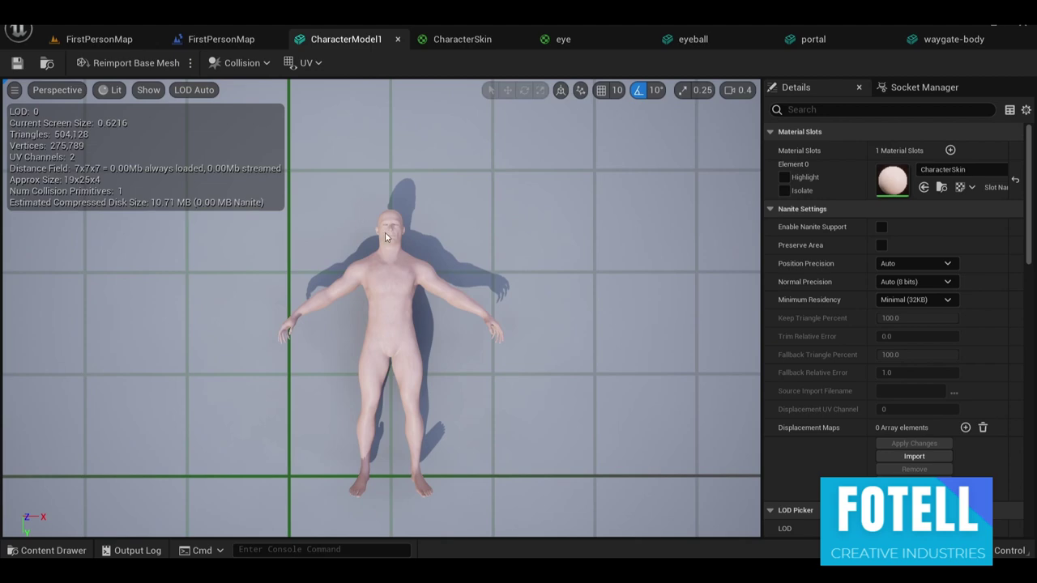
- Open the CharacterSkin material and examine its node graph and the skin texture on the preview sphere
click(458, 39)
scroll(421, 237, down, 2)
right_drag(419, 245, 403, 296)
scroll(481, 243, up, 1)
scroll(424, 236, down, 1)
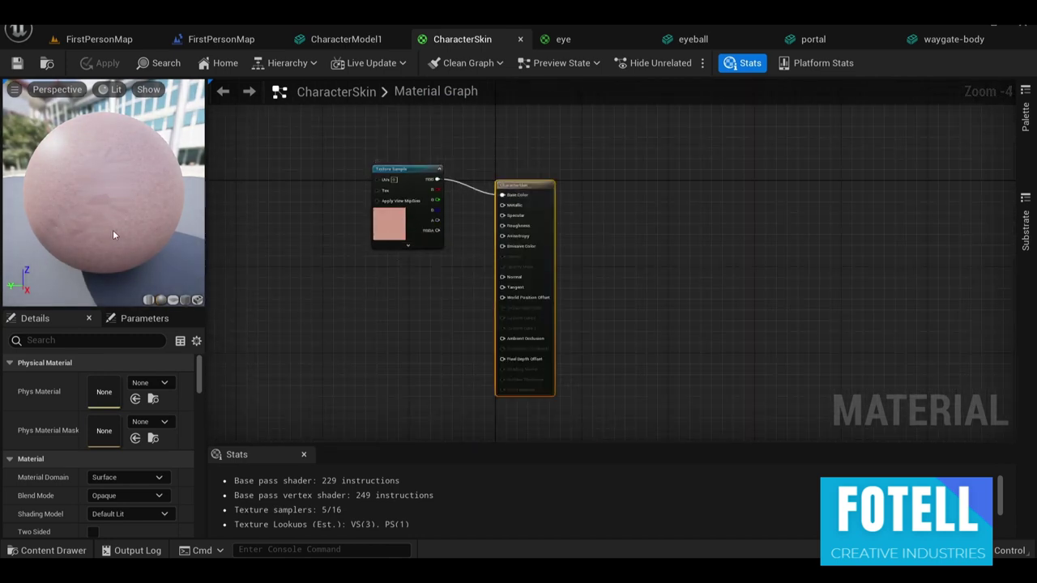
mouse_move(142, 218)
mouse_down()
mouse_move(57, 220)
mouse_move(133, 227)
mouse_up()
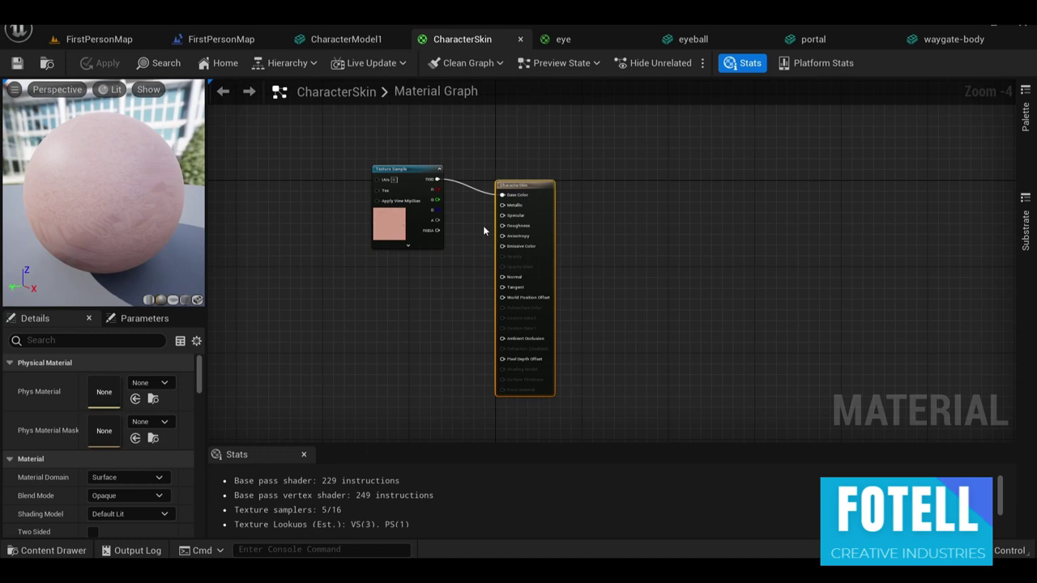
- Nudge the Texture Sample node in the CharacterSkin material graph
scroll(484, 230, up, 1)
drag(391, 165, 404, 173)
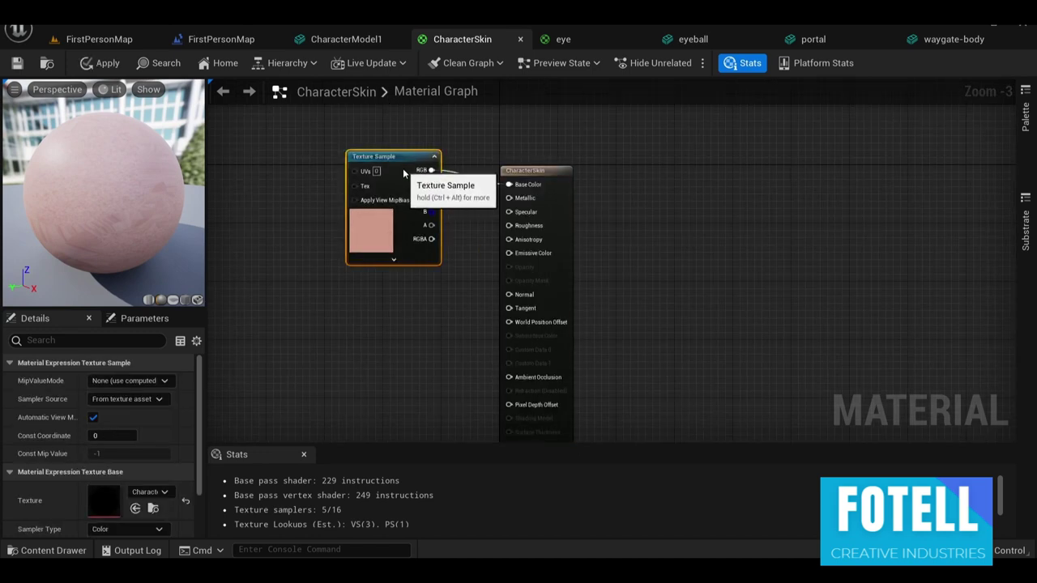
click(463, 215)
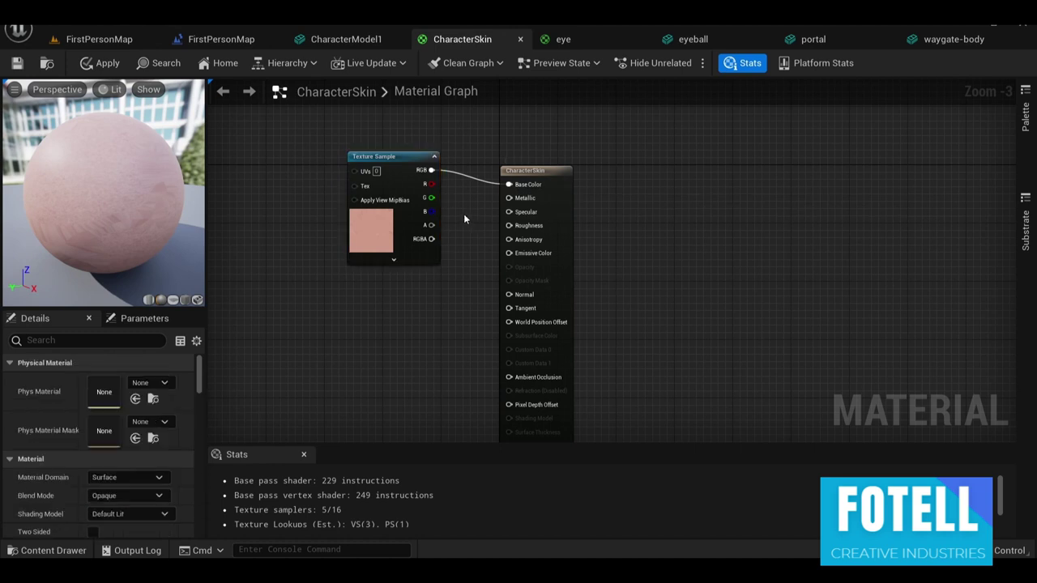
- Open the eye material and rotate its preview sphere until the iris faces the view
click(567, 40)
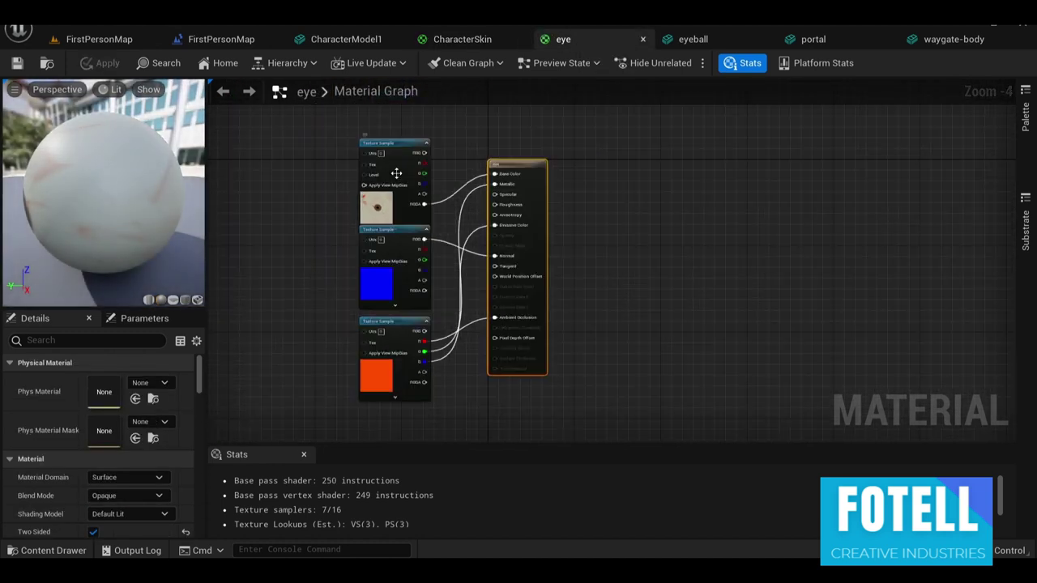
drag(47, 235, 137, 239)
drag(108, 191, 91, 188)
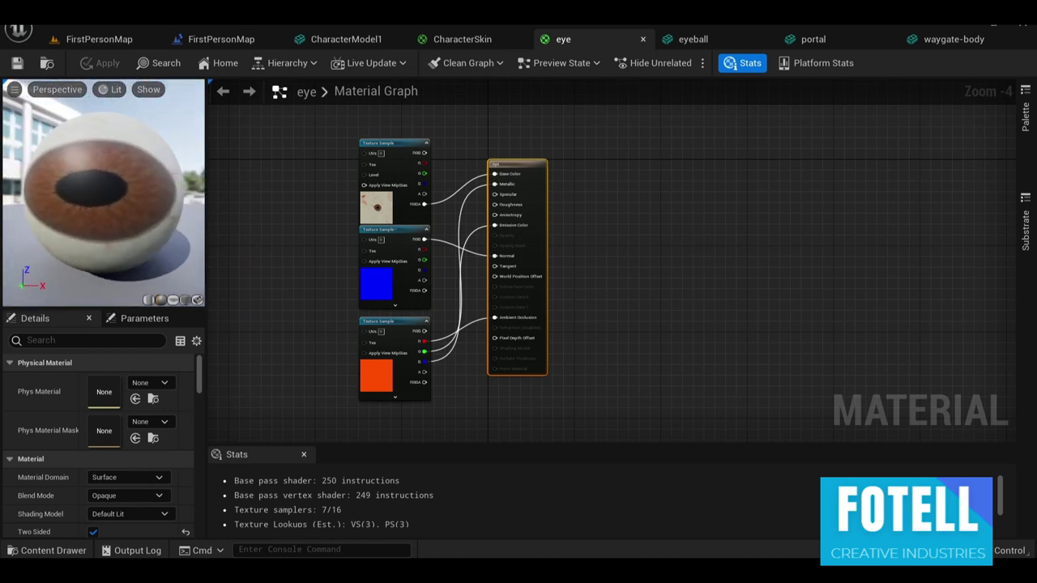
scroll(389, 207, up, 1)
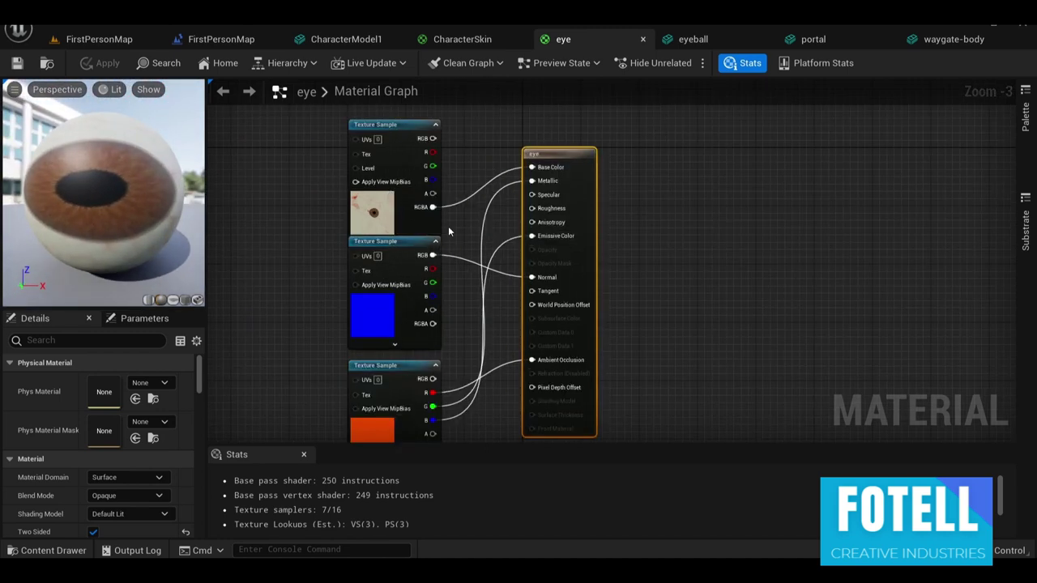
- Move the blue normal-map Texture Sample node slightly down in the eye material graph and select the orange Texture Sample node
right_drag(460, 225, 441, 175)
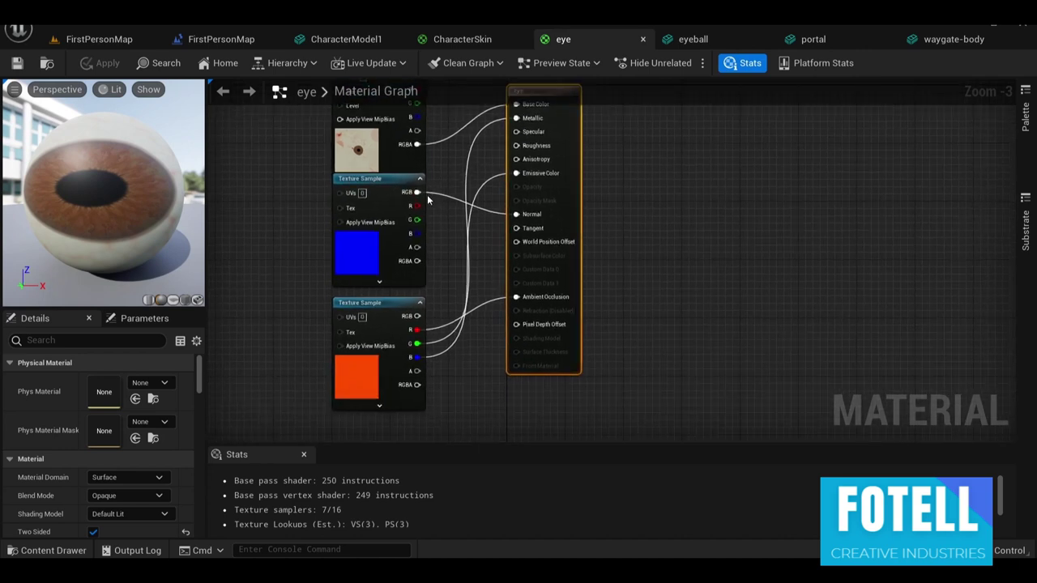
click(351, 264)
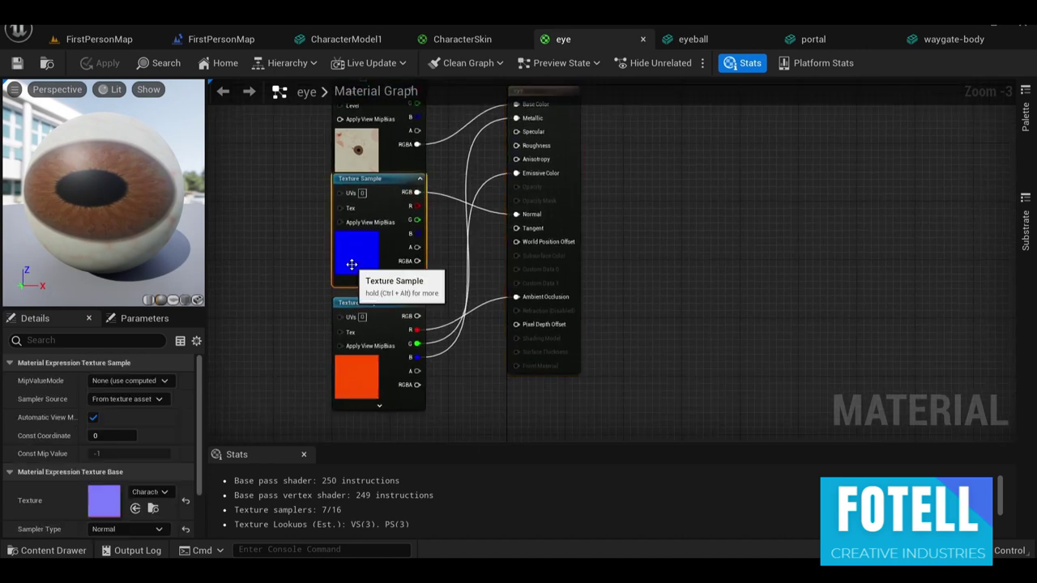
drag(396, 188, 396, 196)
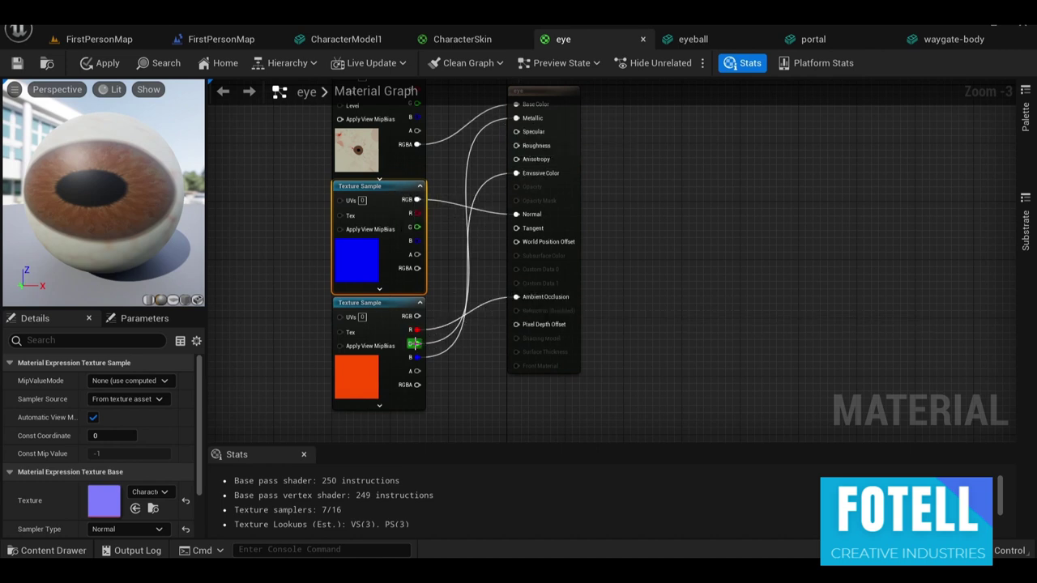
click(374, 386)
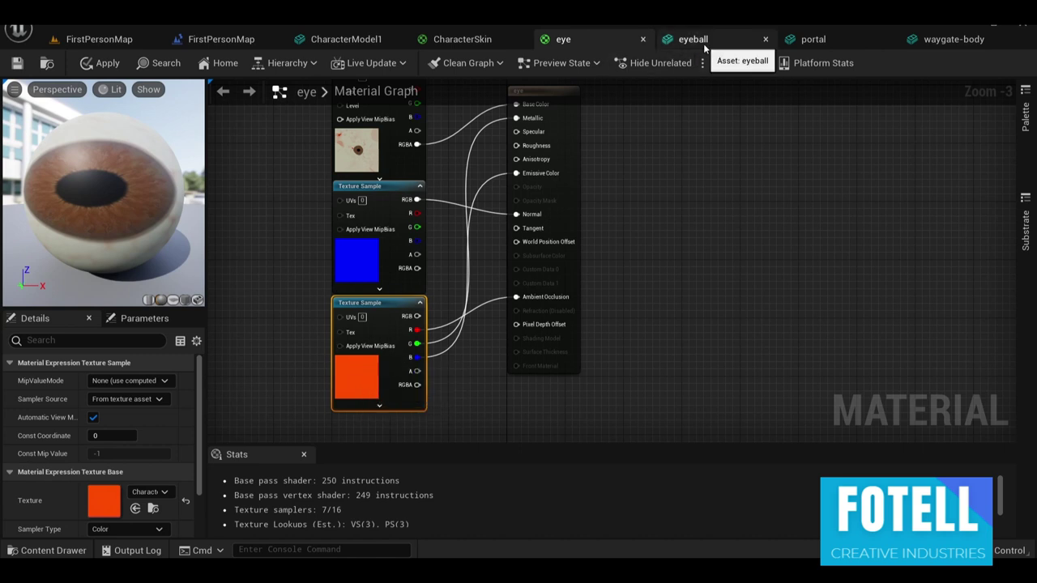
- Place the eyeball mesh editor ahead of the eye material and examine the eyeball from several sides
drag(704, 44, 571, 38)
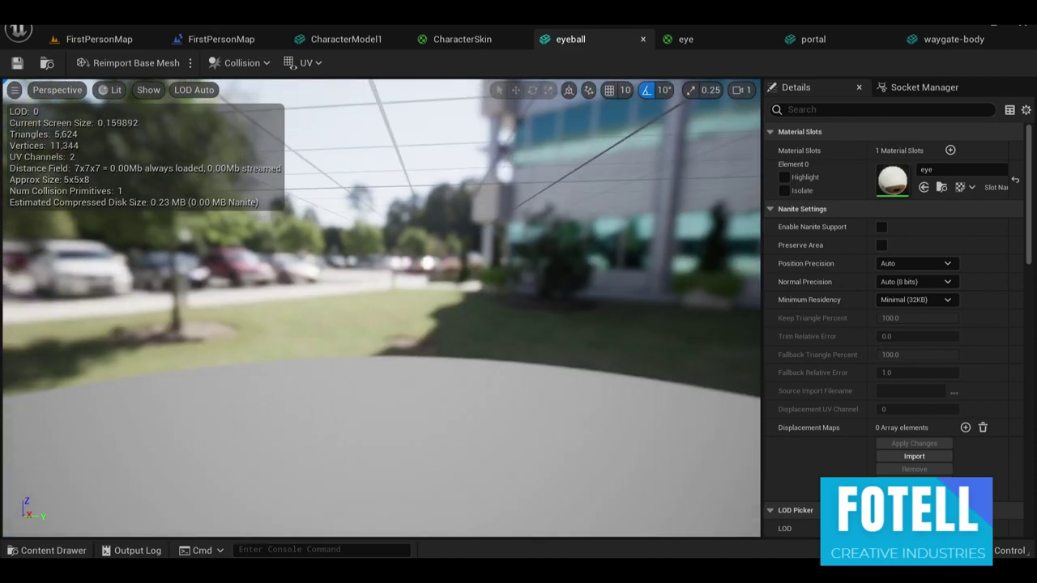
right_drag(381, 308, 478, 381)
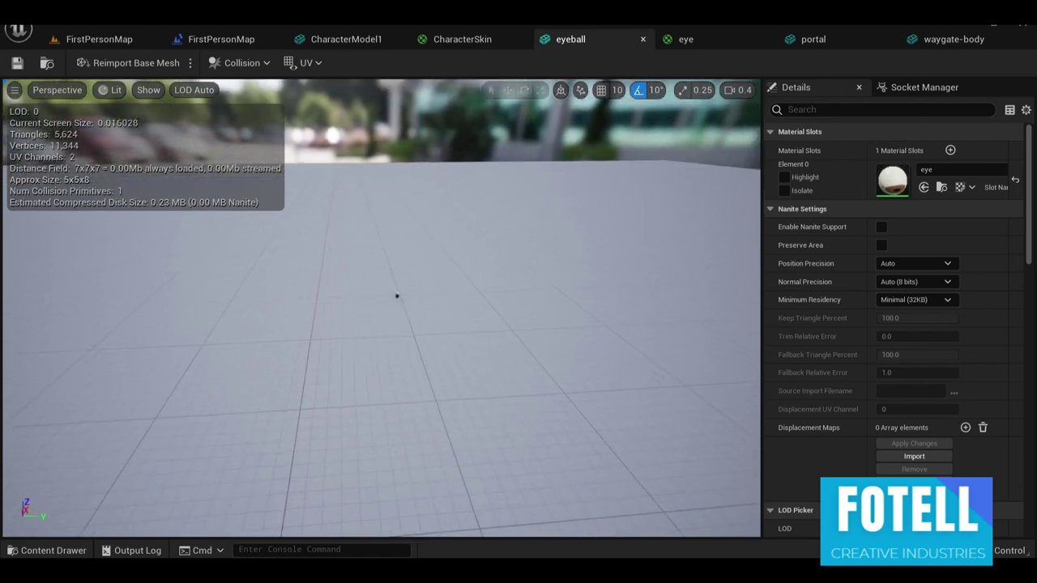
key(w)
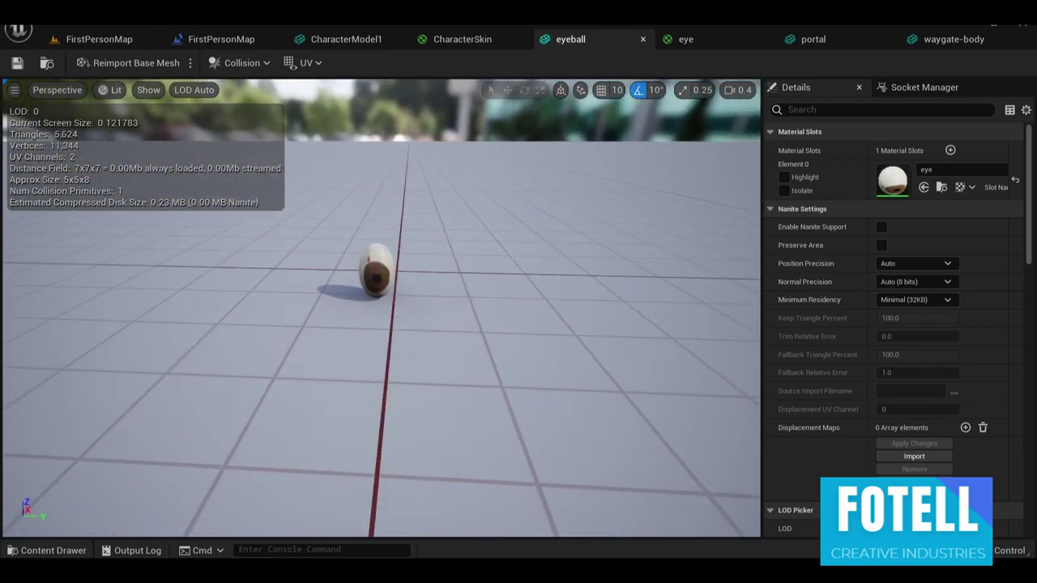
key(w)
key(s)
key(d)
key(d)
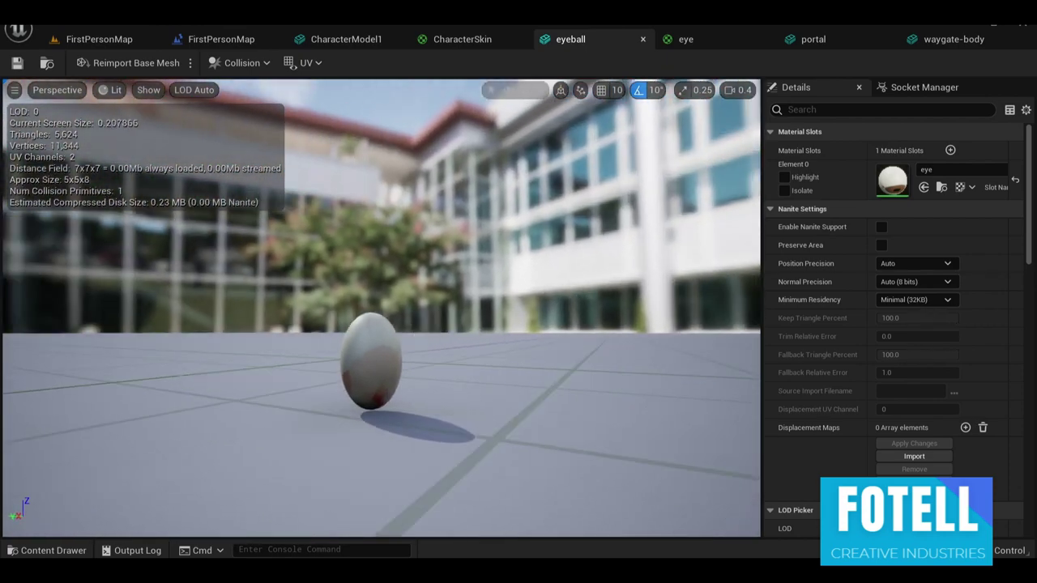
- Examine the eyeball mesh from its iris side and return to the eye material graph
key(d)
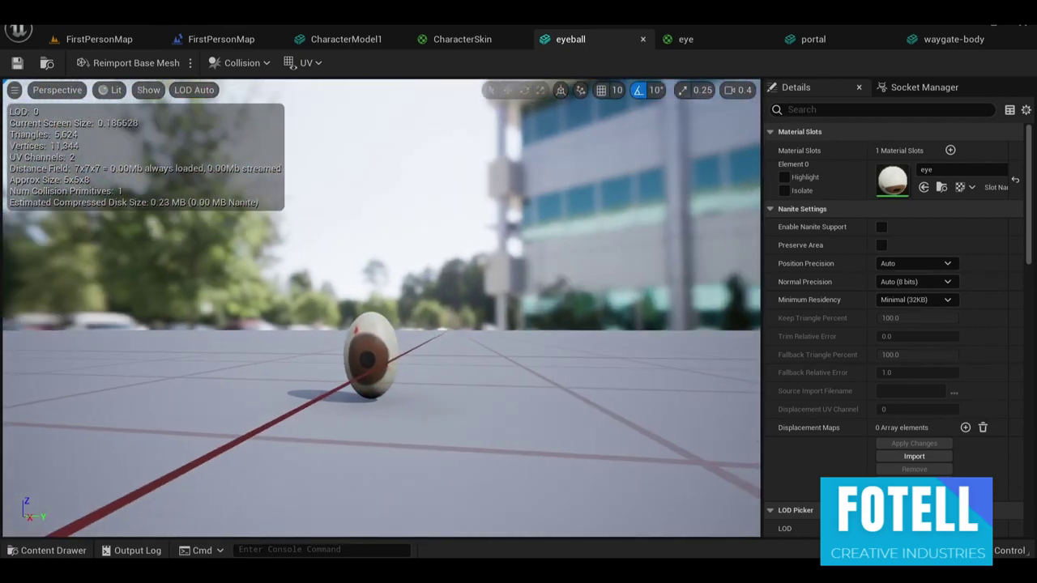
right_drag(600, 304, 446, 339)
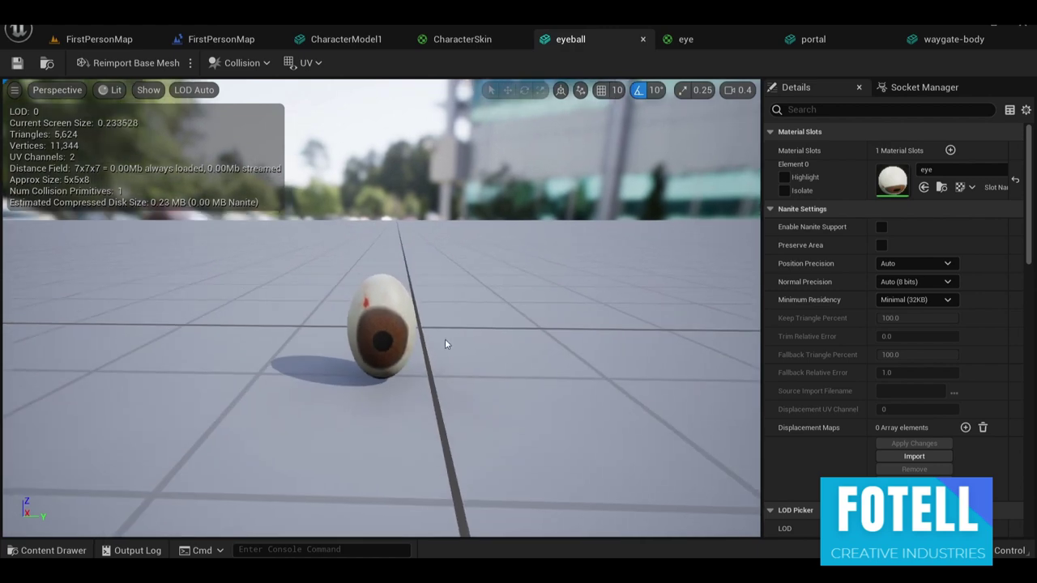
click(686, 40)
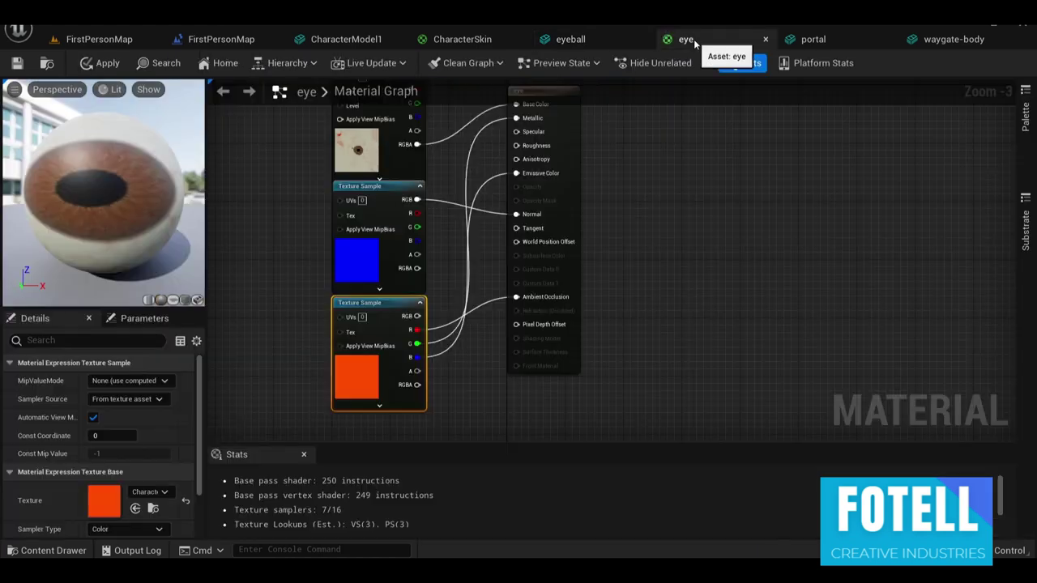
- Open the portal mesh and look around its preview scene from several angles
click(832, 46)
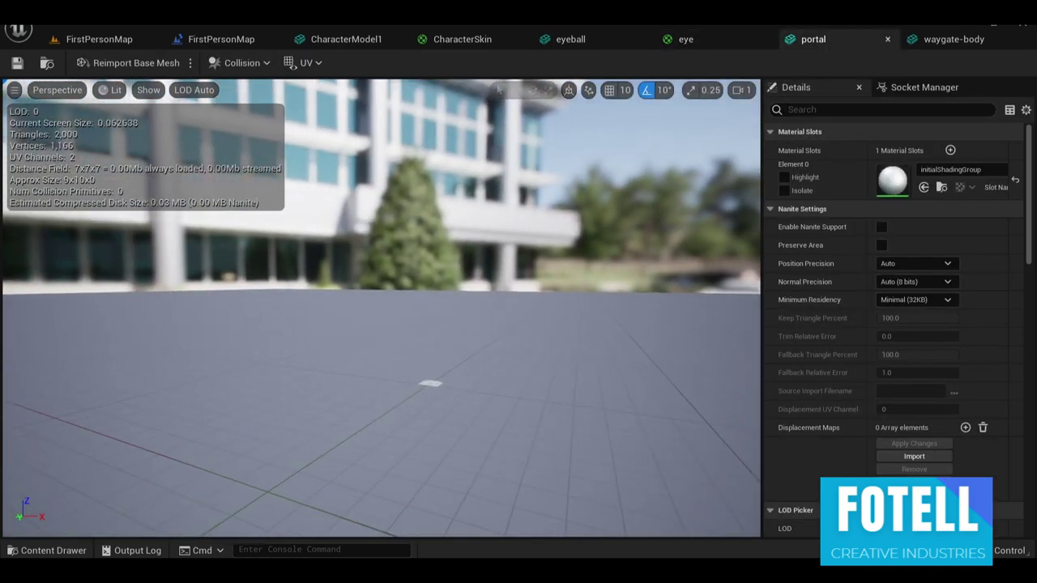
right_drag(381, 308, 568, 316)
right_drag(454, 300, 308, 429)
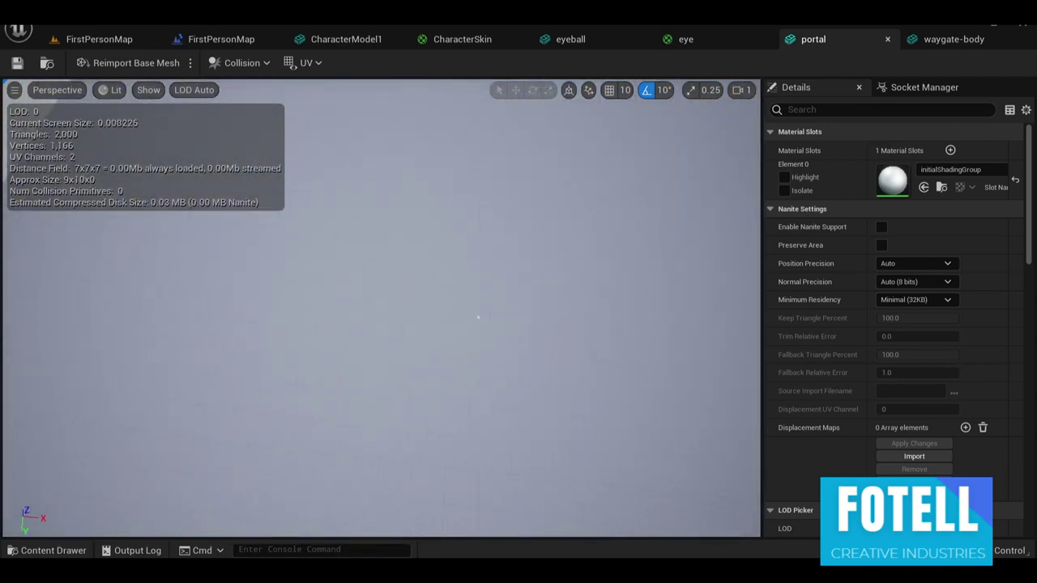
right_drag(453, 364, 284, 299)
scroll(292, 324, down, 7)
right_drag(381, 308, 377, 215)
scroll(377, 215, up, 2)
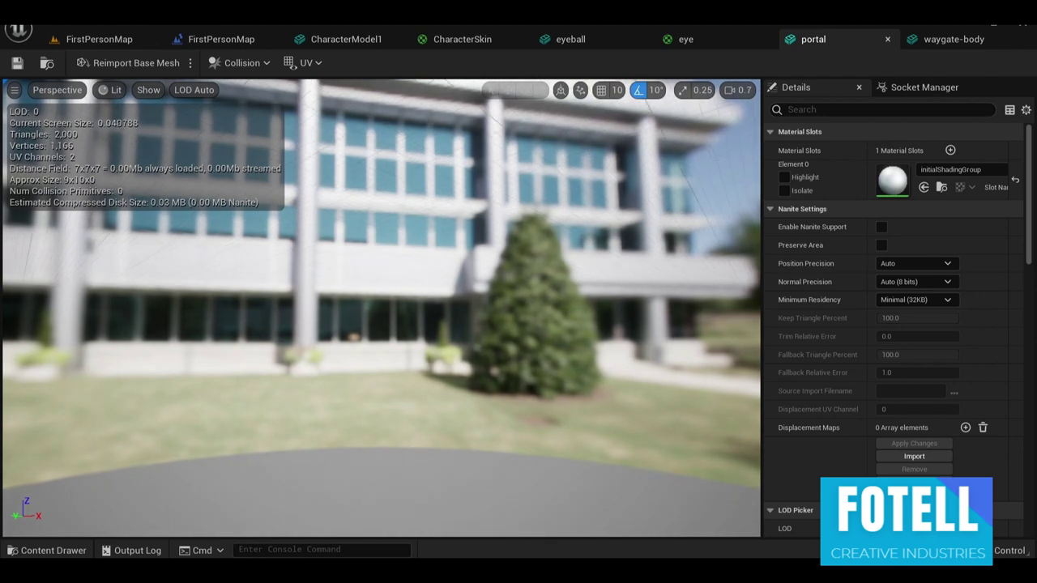
scroll(377, 275, up, 3)
right_drag(377, 283, 267, 341)
right_drag(402, 326, 421, 282)
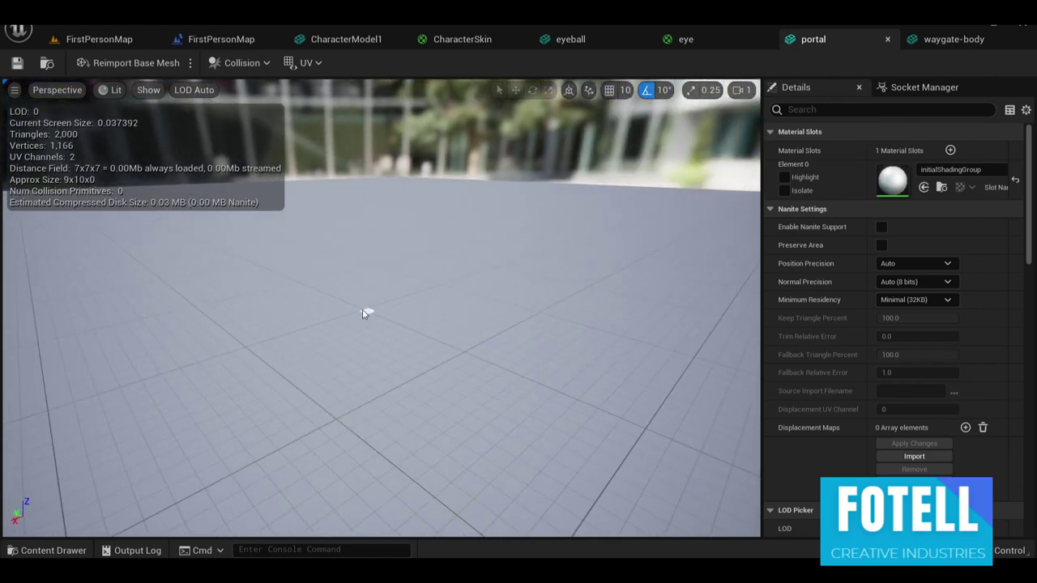
- Frame the portal mesh up close and examine its stepped arch outline from above
scroll(364, 315, up, 6)
right_drag(370, 318, 636, 266)
scroll(325, 331, up, 4)
right_drag(327, 326, 429, 482)
key(f)
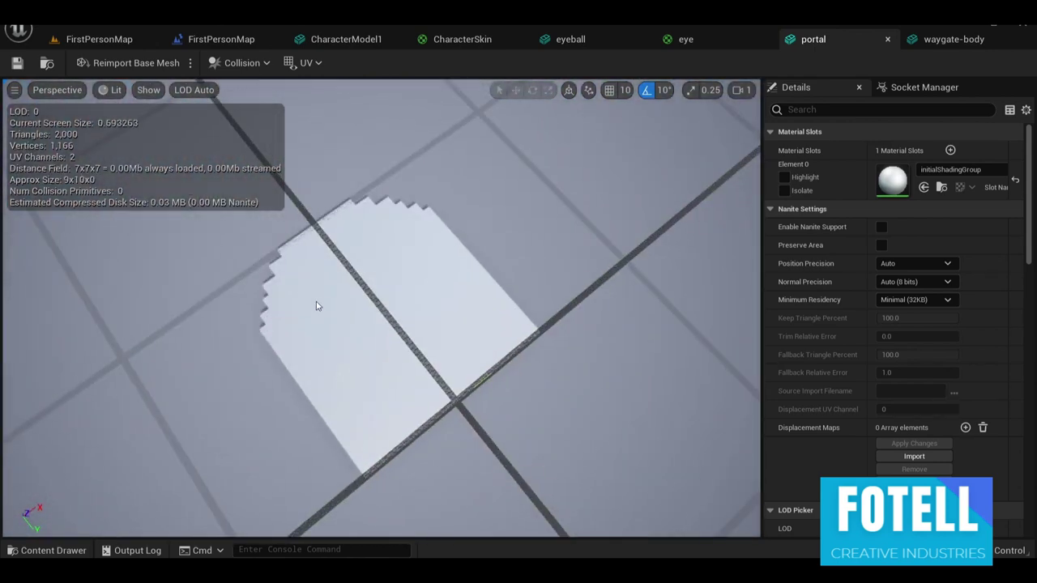
right_drag(311, 307, 293, 317)
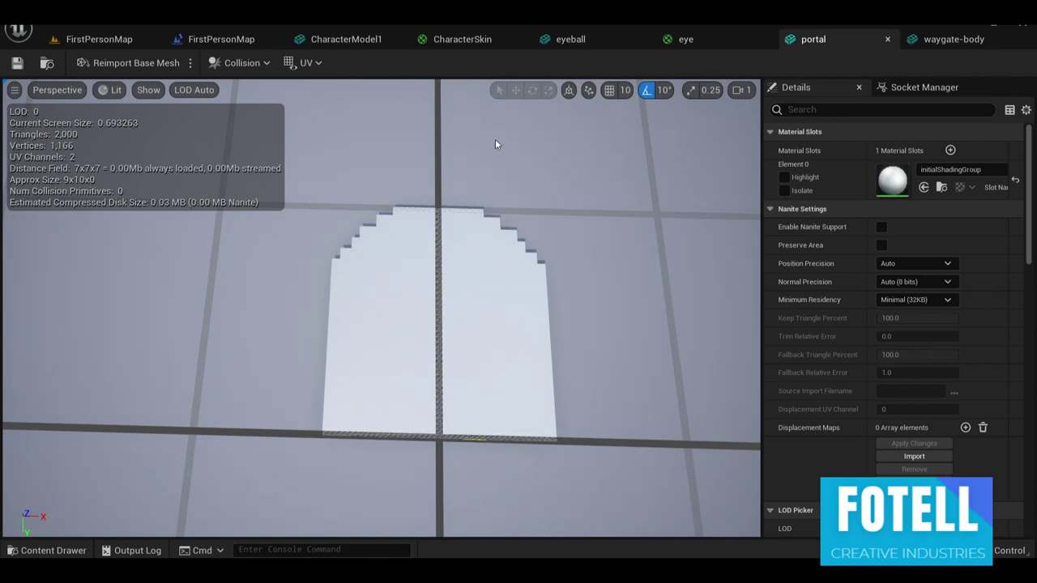
- Open the waygate-body mesh, frame it, and examine its arch from above at different distances
click(944, 46)
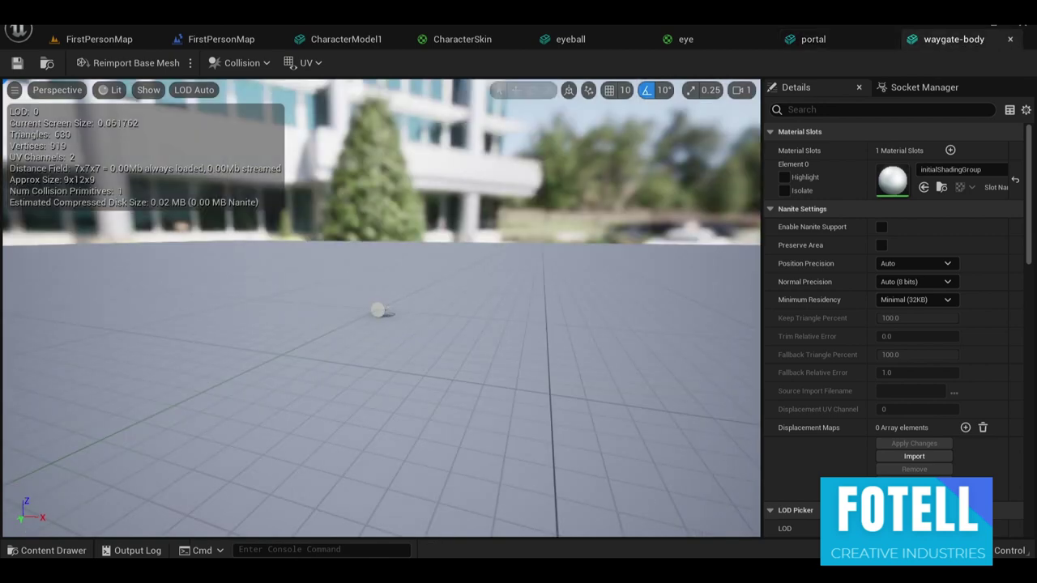
key(f)
drag(352, 218, 616, 187)
drag(502, 243, 307, 146)
scroll(427, 431, down, 8)
scroll(426, 420, up, 8)
scroll(424, 420, down, 3)
scroll(389, 386, up, 5)
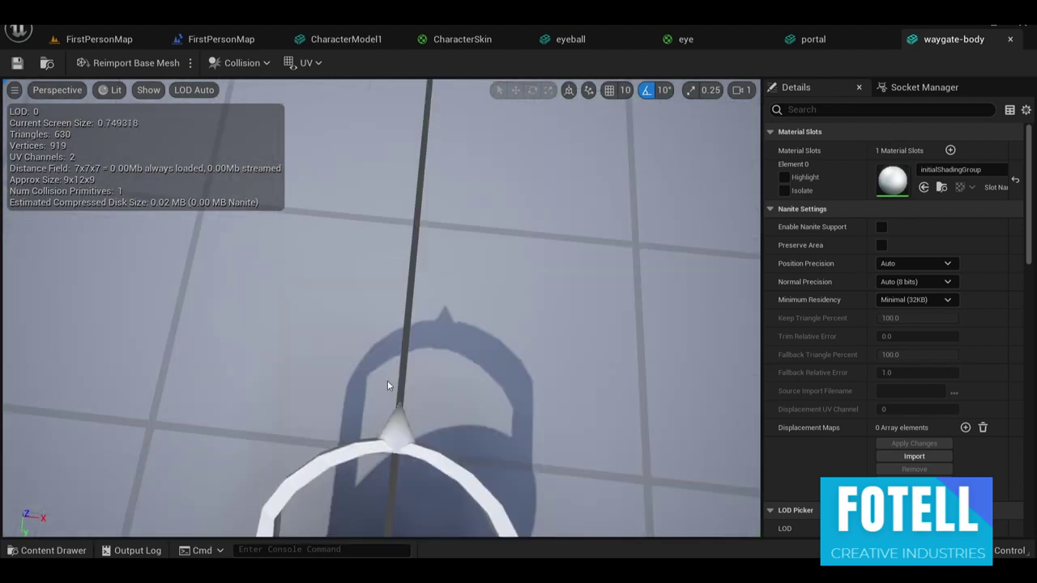
- Return to the FirstPersonMap level and open the About-Menu widget from the FirstPerson project's UI folder
click(98, 40)
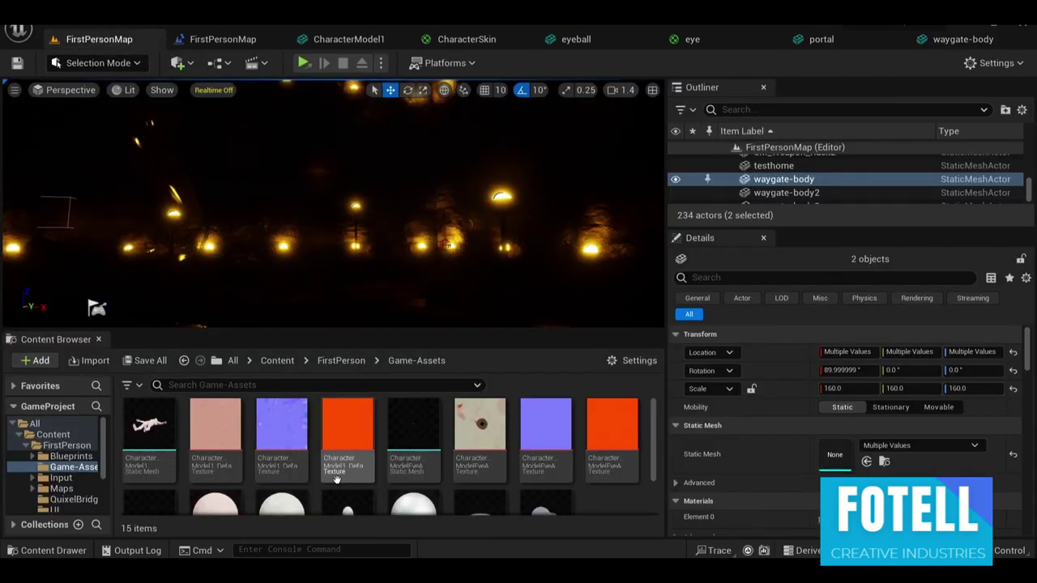
scroll(337, 480, down, 2)
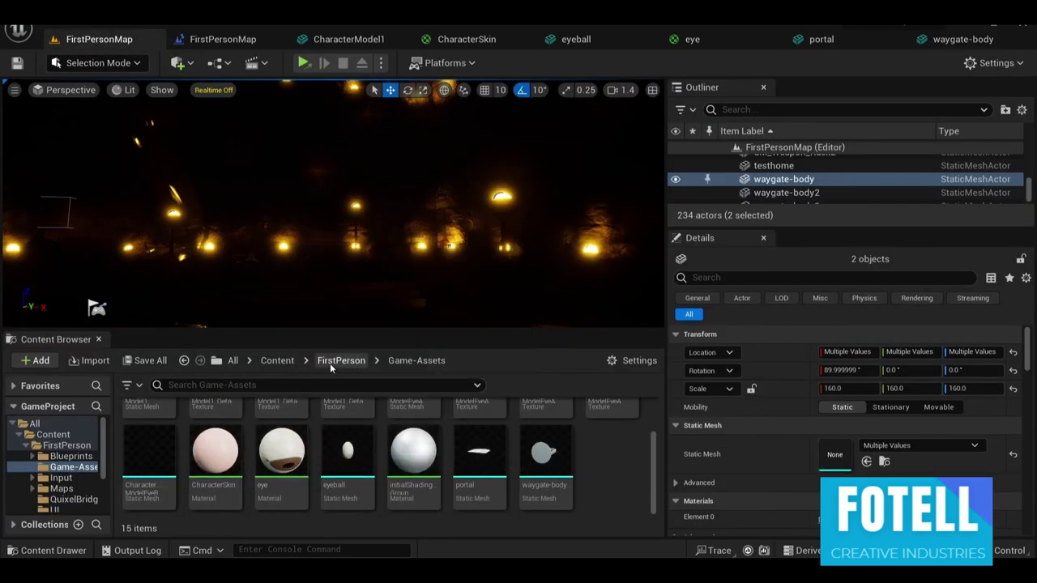
click(334, 363)
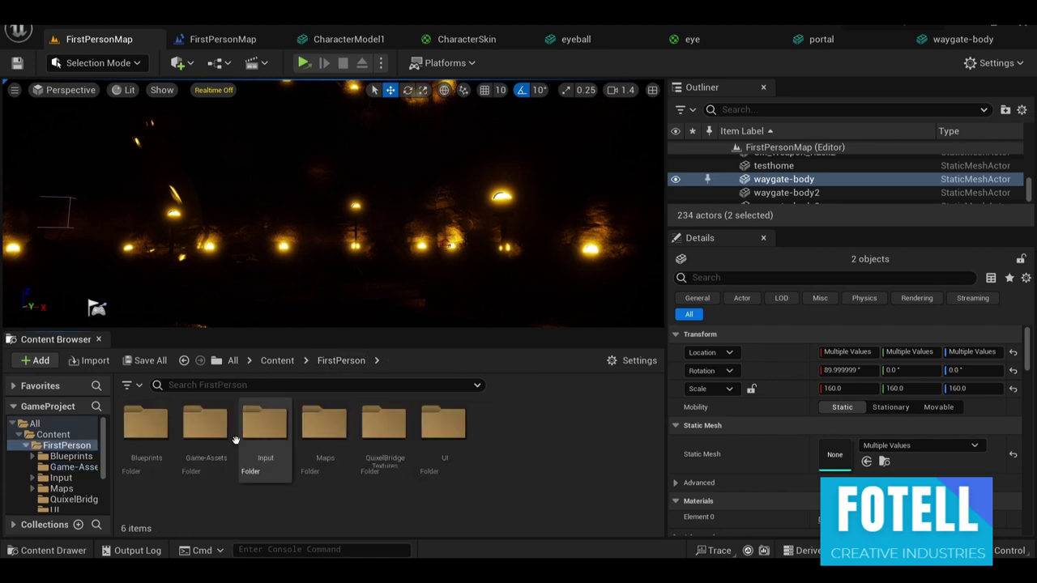
double_click(441, 422)
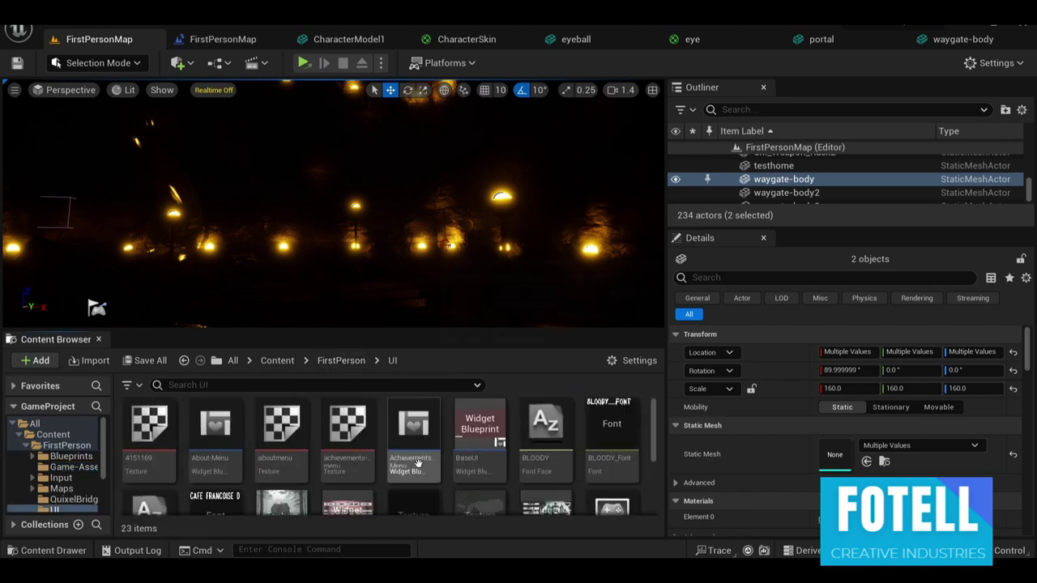
double_click(226, 442)
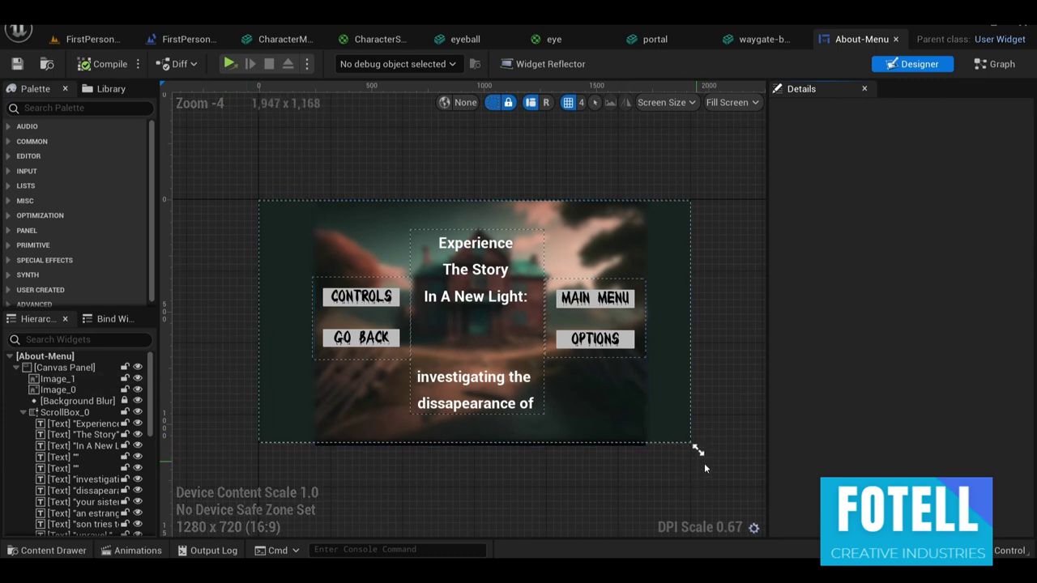
- Open Editor Preferences from the level editor, dock it among the open editors, and show the Level Editor Play settings
click(90, 40)
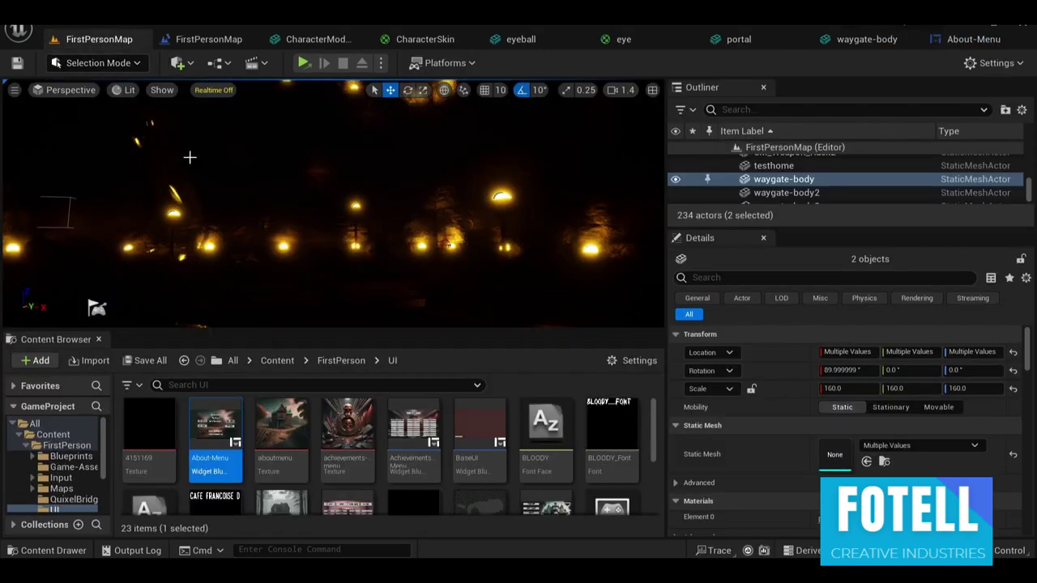
click(128, 26)
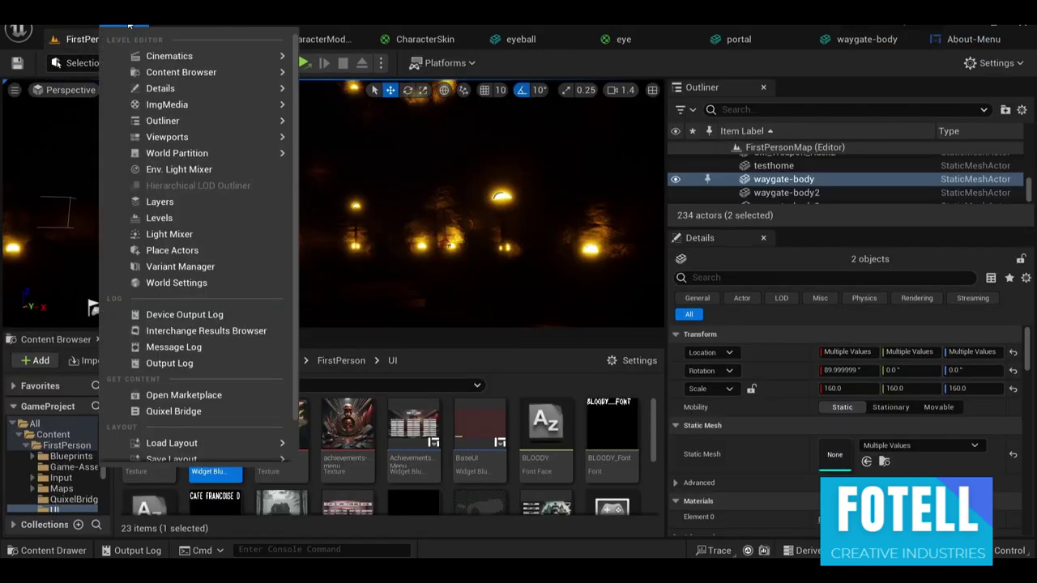
mouse_move(84, 26)
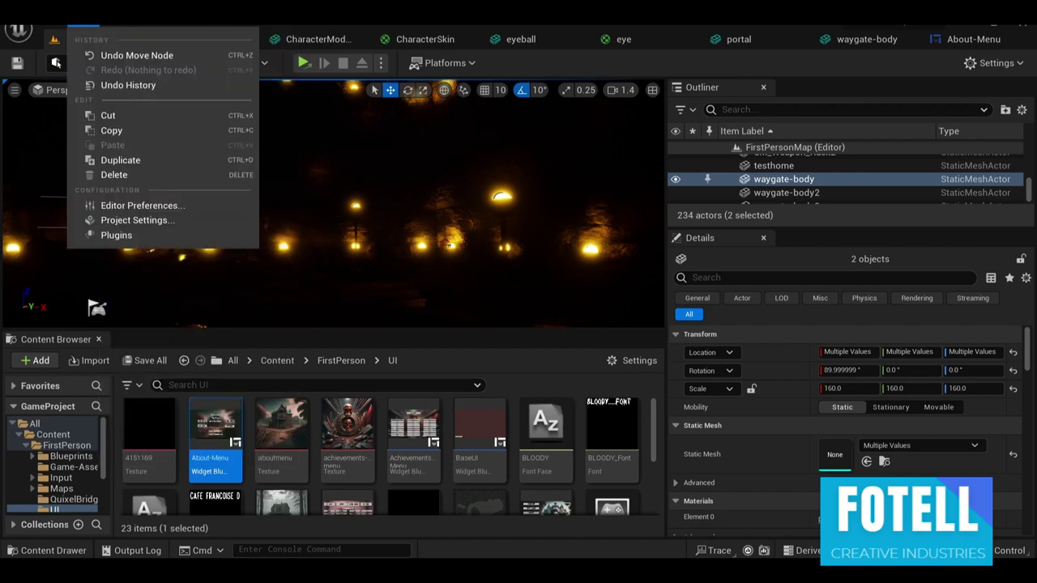
click(119, 208)
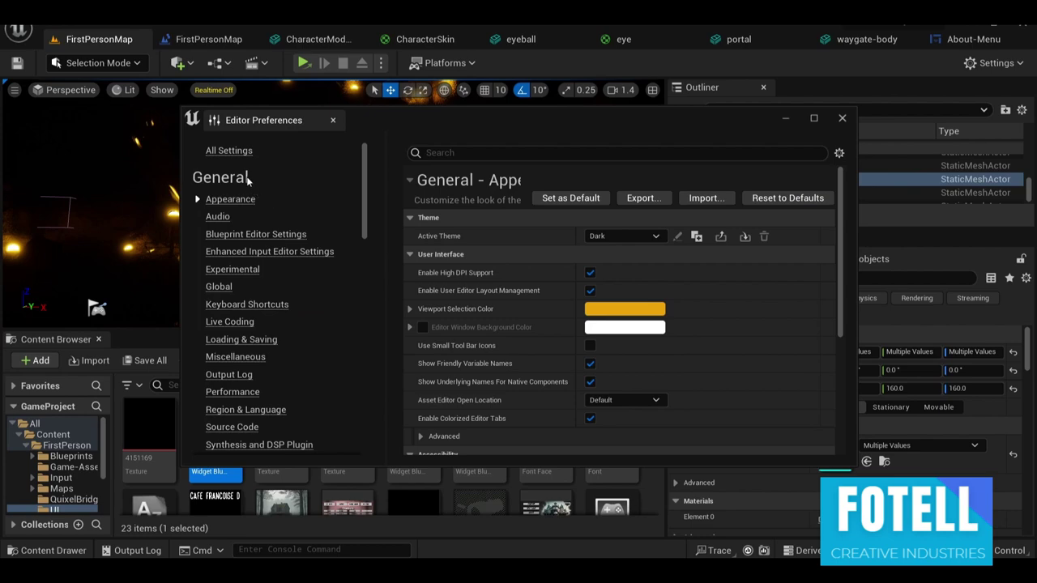
drag(248, 125, 208, 43)
scroll(68, 400, down, 5)
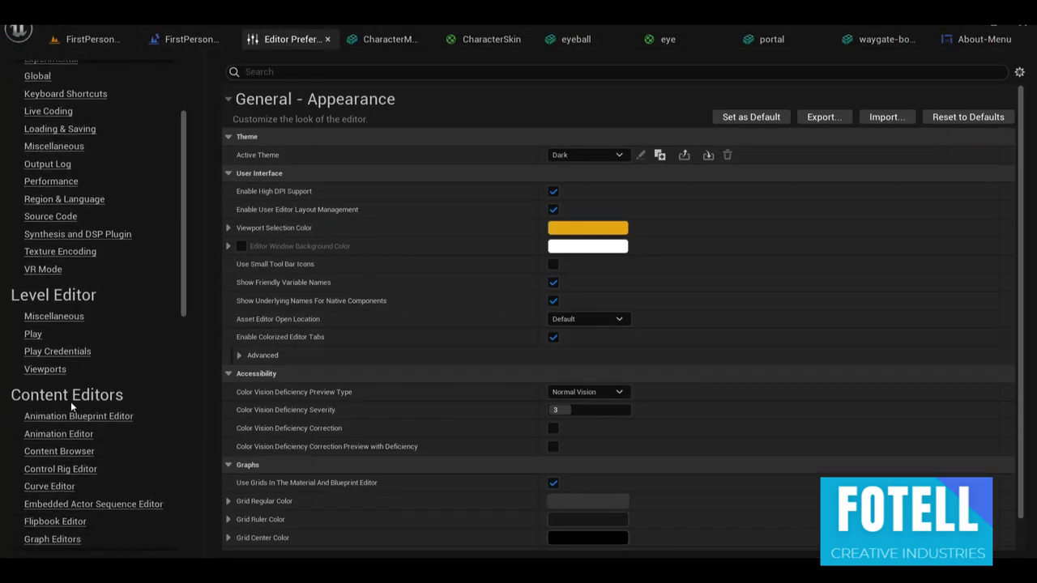
click(33, 313)
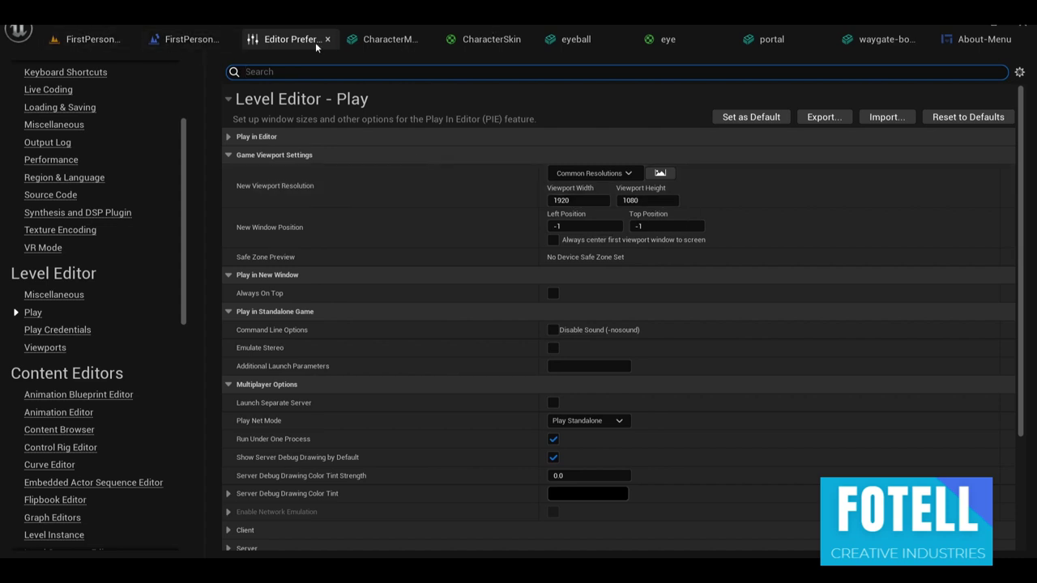
- Place the character model editor ahead of the FirstPersonMap level and switch back to the level
click(356, 43)
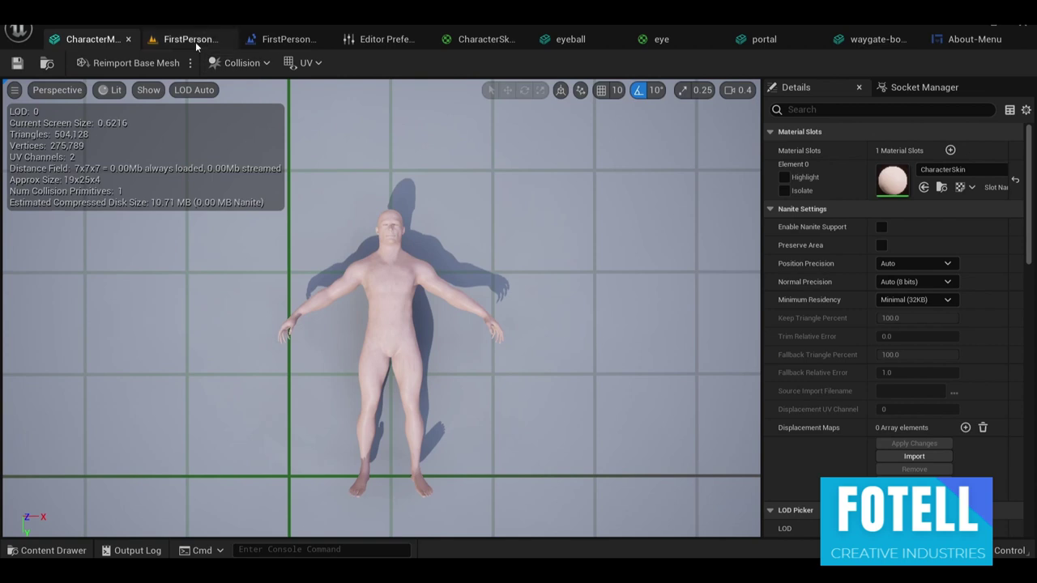
click(196, 42)
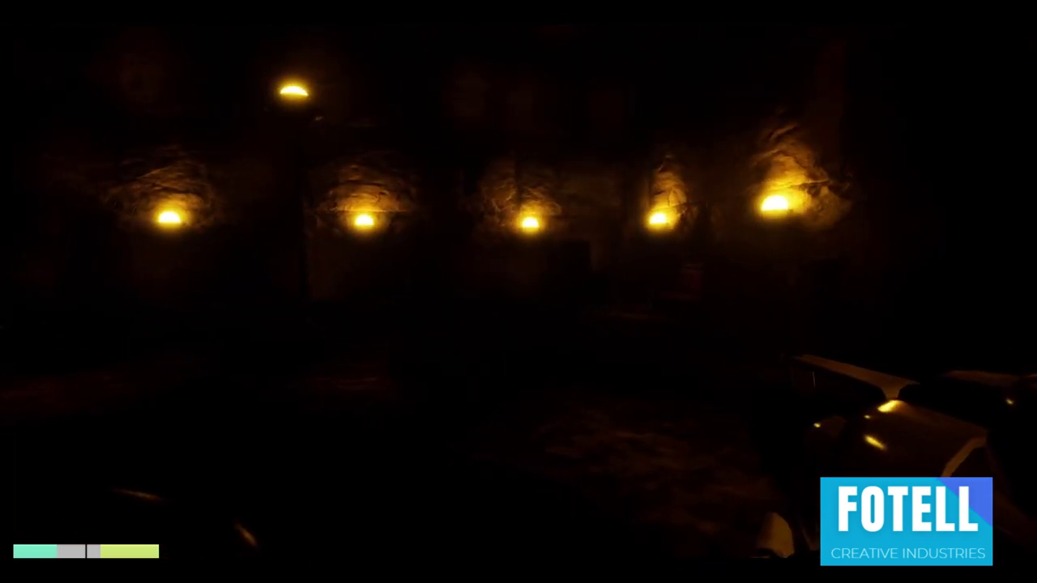
- Play-test the game, view its About and Options screens from the pause menu, and exit to the desktop
key(Escape)
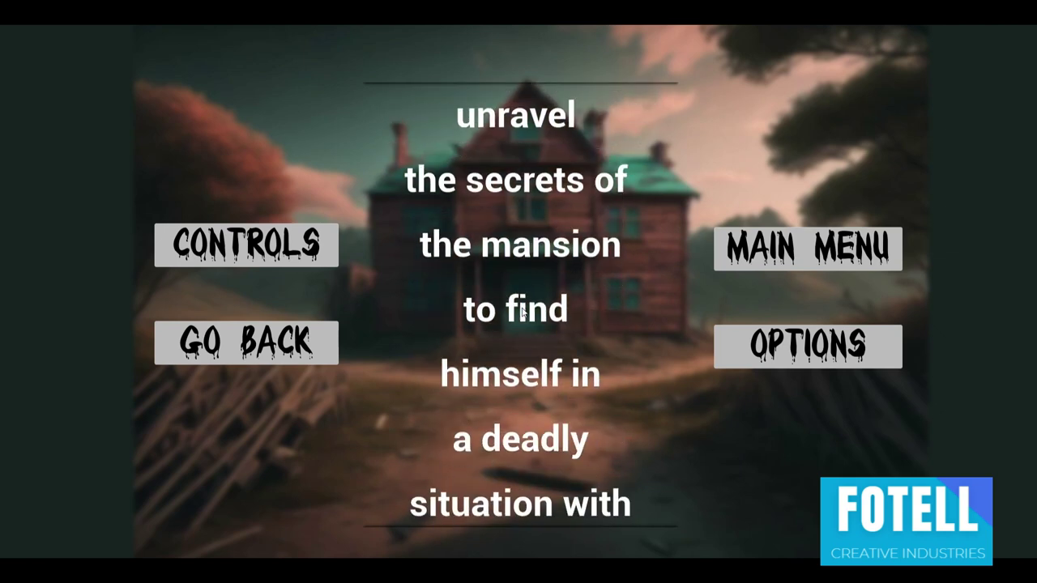
click(782, 344)
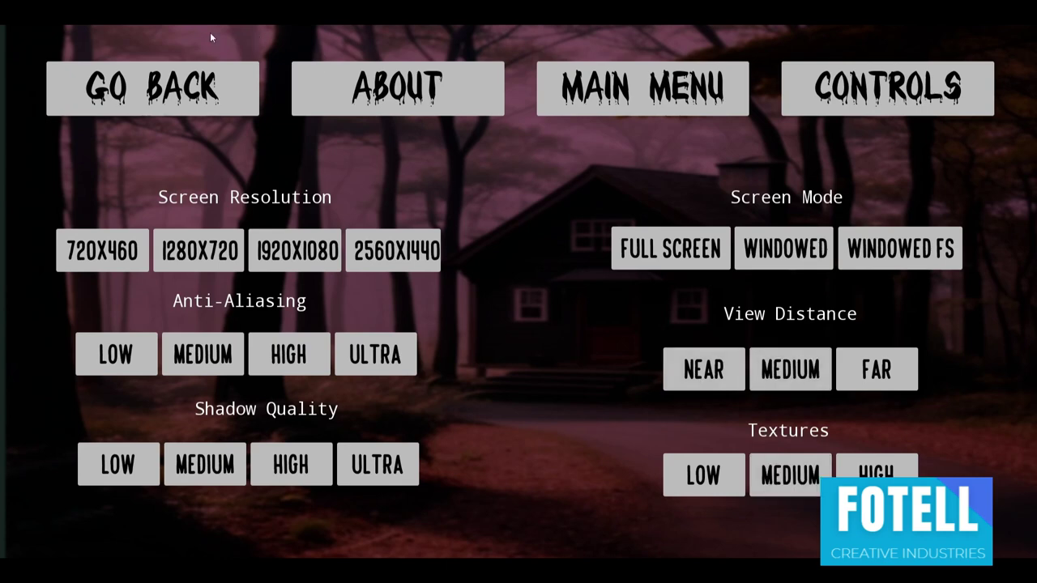
click(189, 77)
click(239, 356)
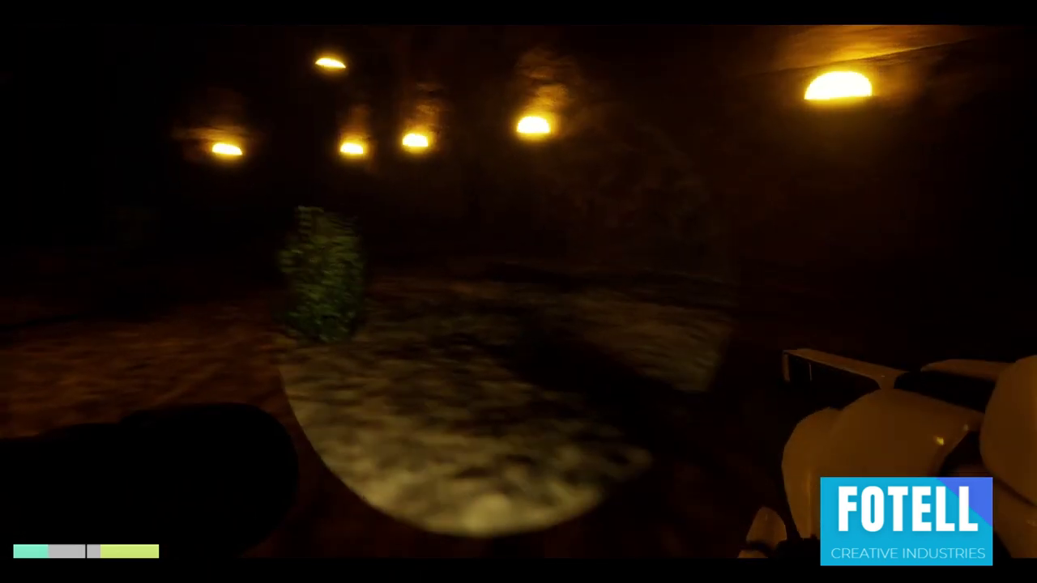
key(w)
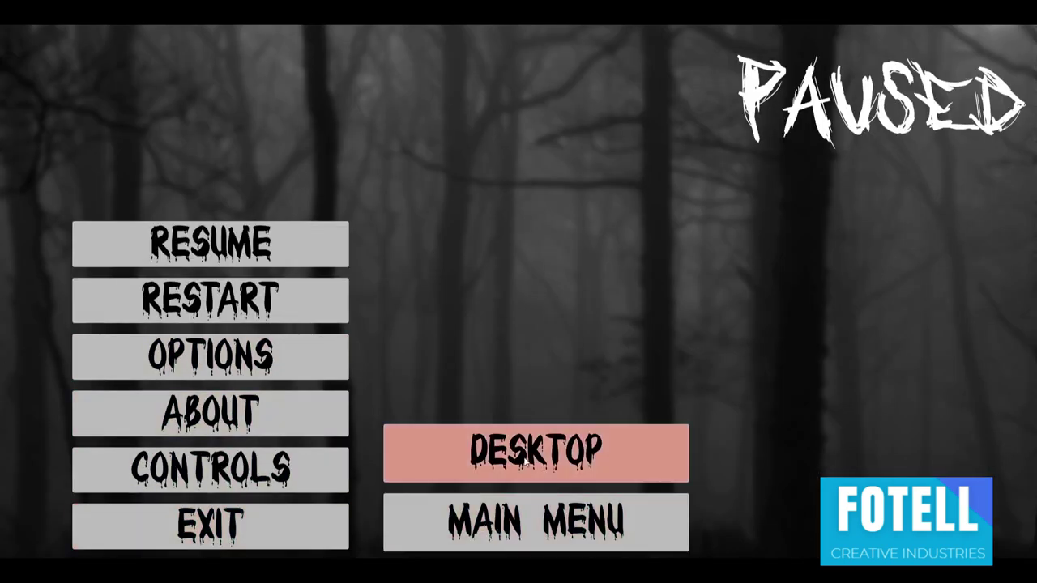
click(480, 447)
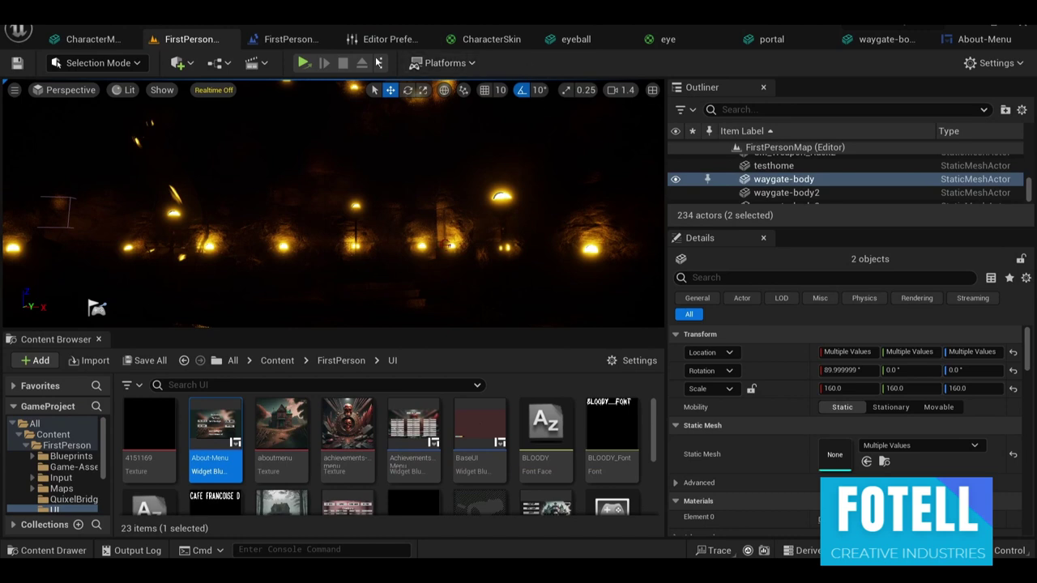
- Close the editor, applying the CharacterSkin and eye material changes and saving both assets
click(1023, 27)
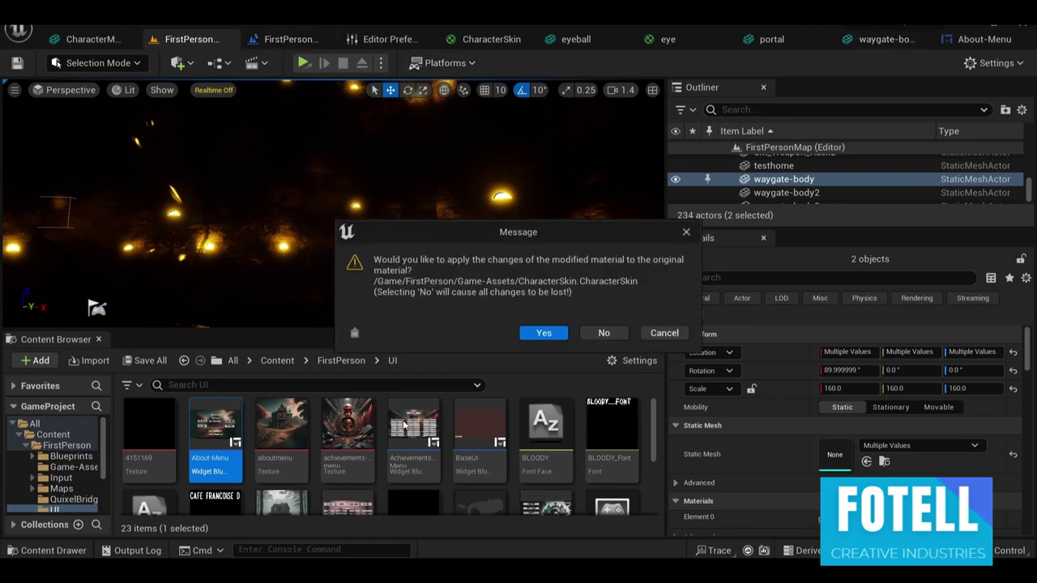
click(544, 333)
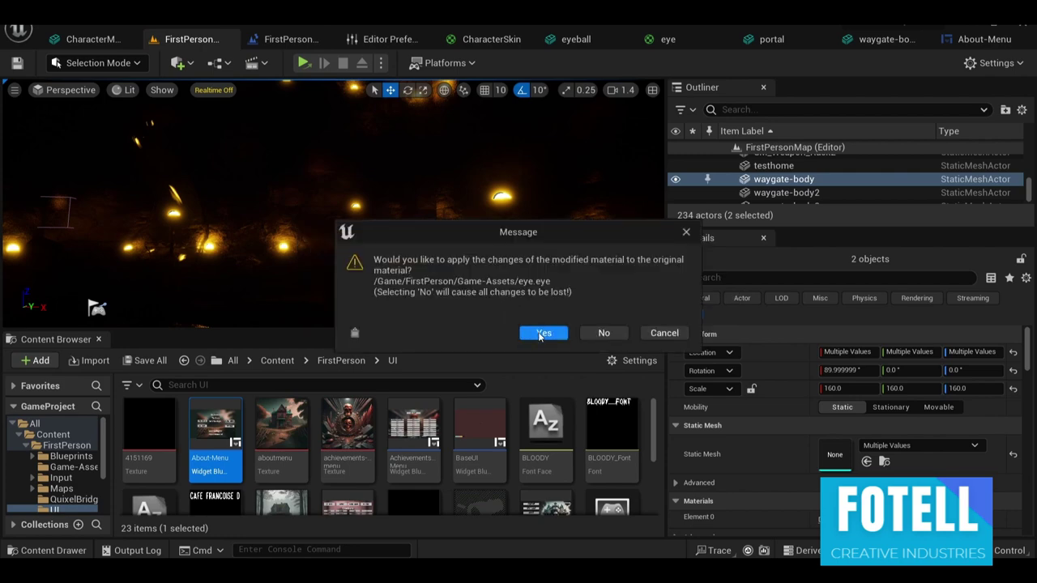
click(541, 334)
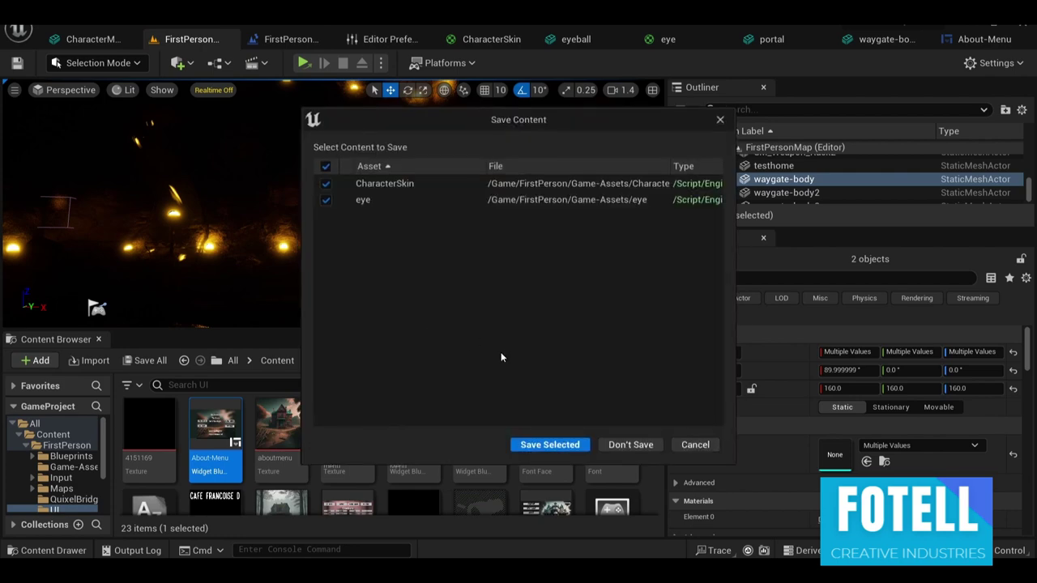
click(551, 445)
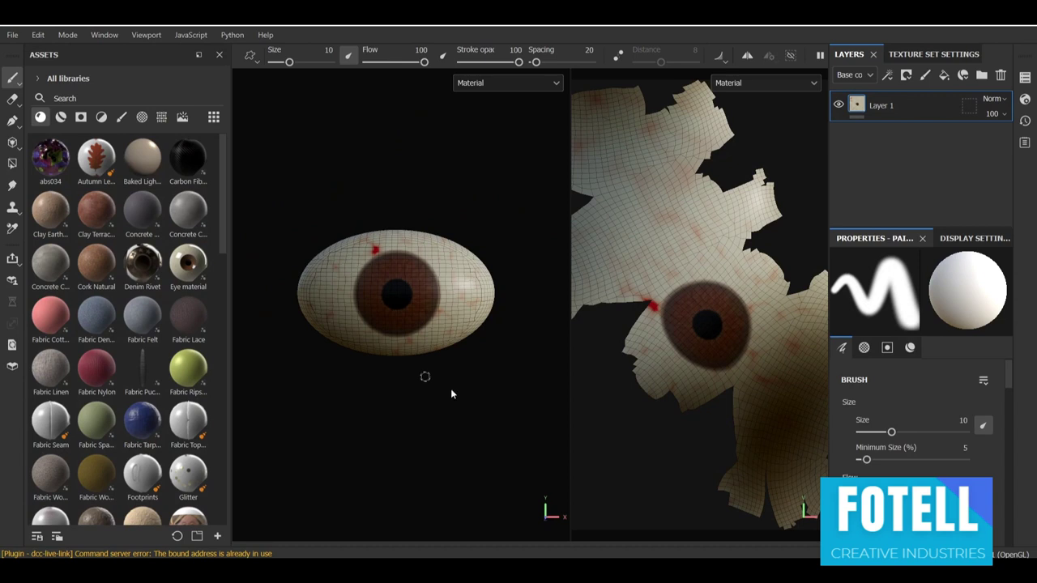
- Switch to Substance 3D Painter and orbit the textured eyeball to examine it from the side
right_click(463, 391)
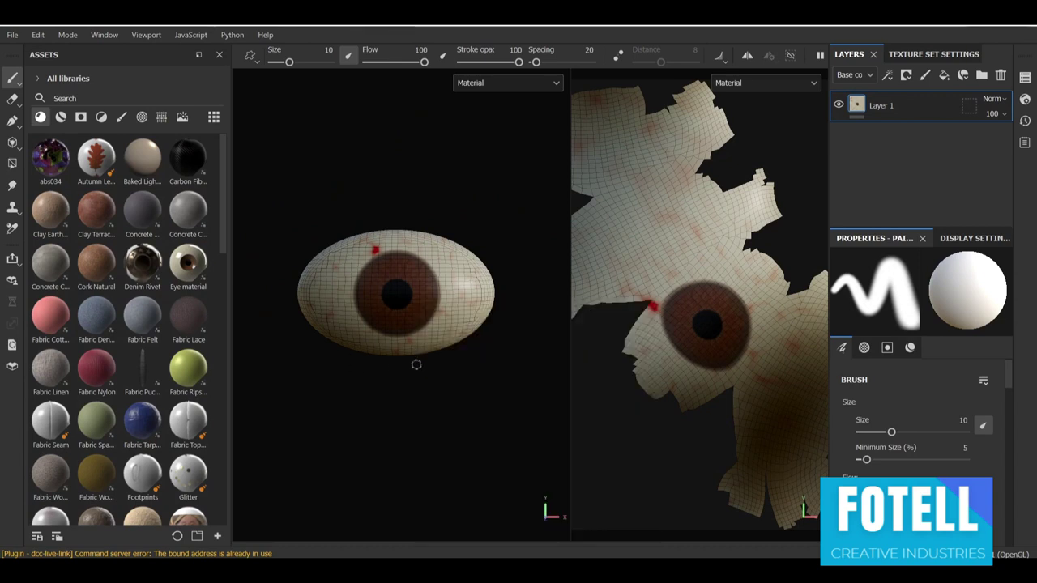
alt+drag(408, 397, 482, 427)
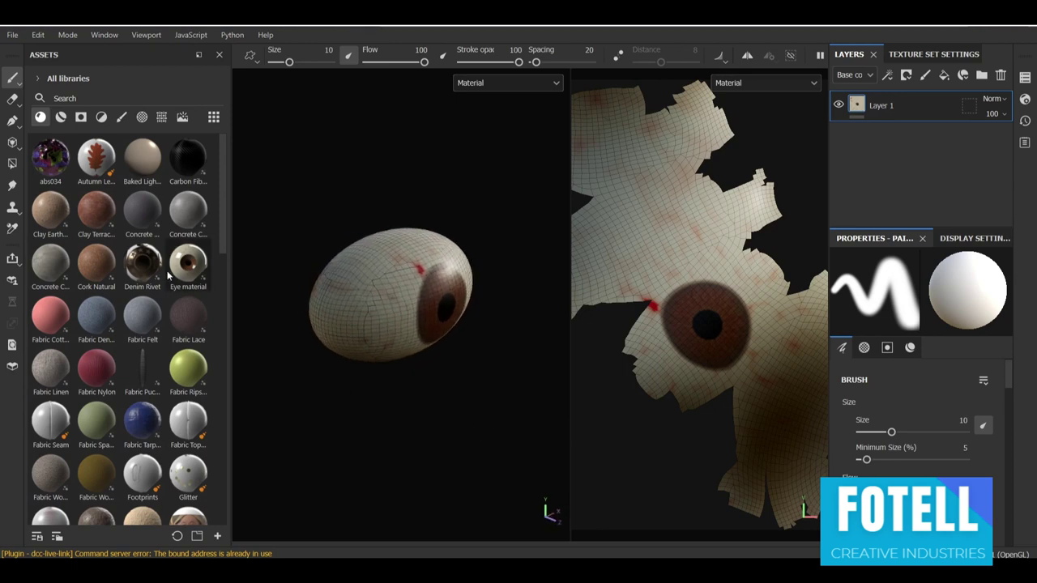
- Turn the eyeball to face the front and paint white strokes over the iris and pupil with the Projection tool
alt+drag(456, 362, 384, 319)
scroll(396, 289, up, 3)
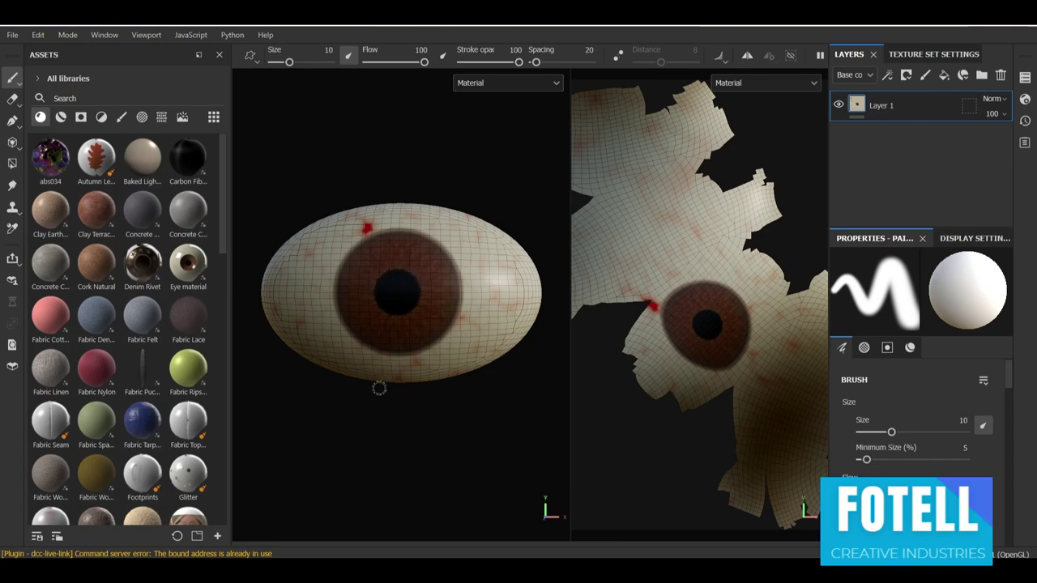
key(alt)
alt+drag(347, 394, 343, 397)
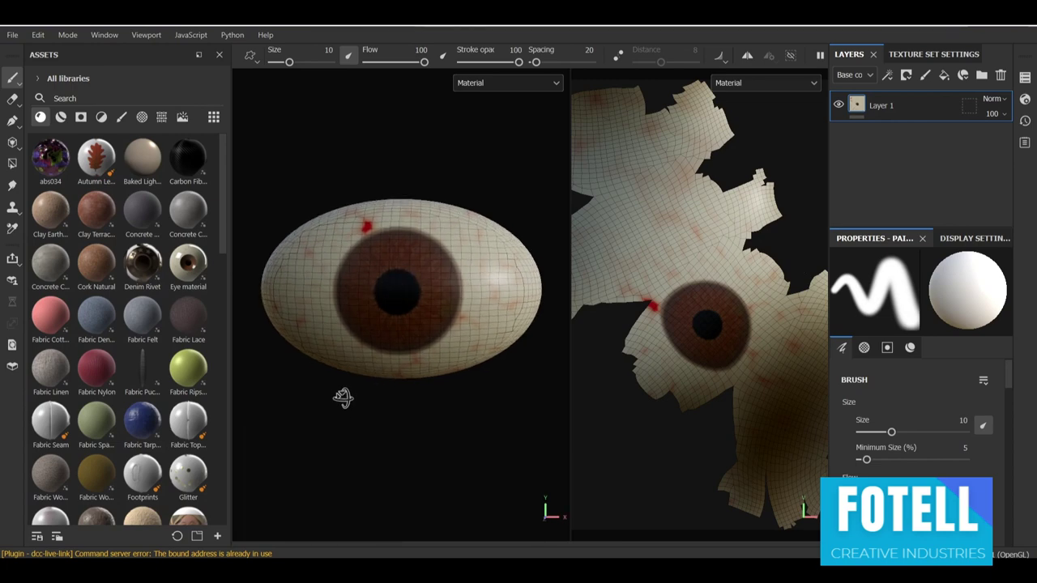
click(12, 144)
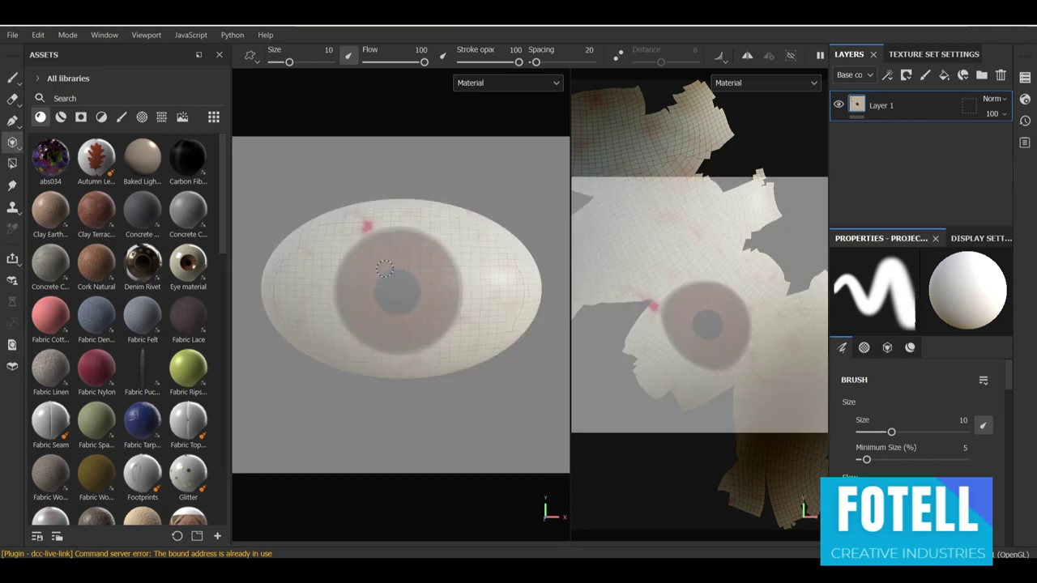
drag(384, 269, 392, 254)
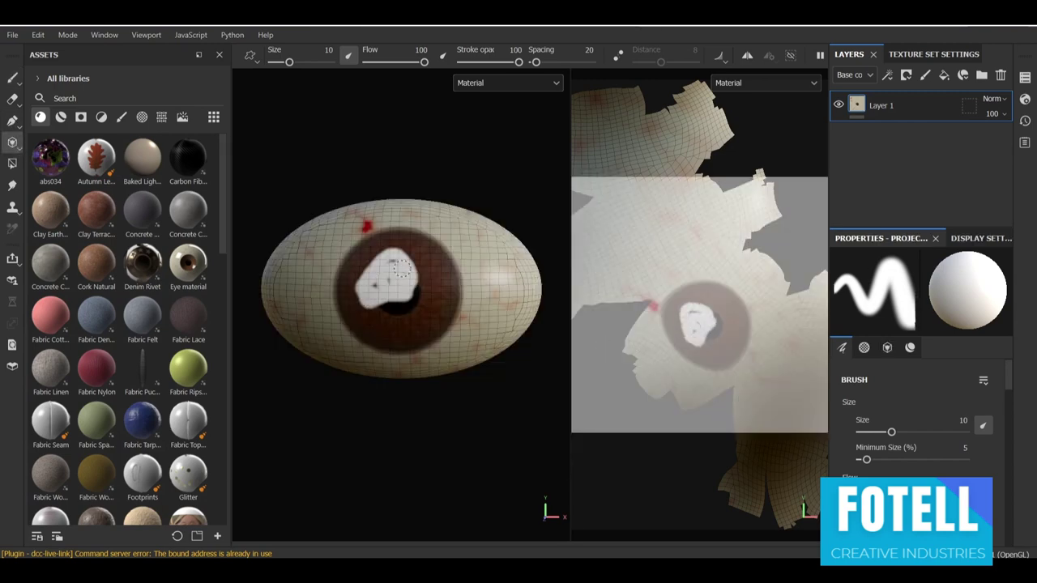
drag(442, 305, 452, 332)
drag(421, 264, 407, 355)
- Set the projection's base color to the 3D Simplex Noise texture and paint it over part of the iris
drag(1001, 386, 1003, 505)
click(919, 453)
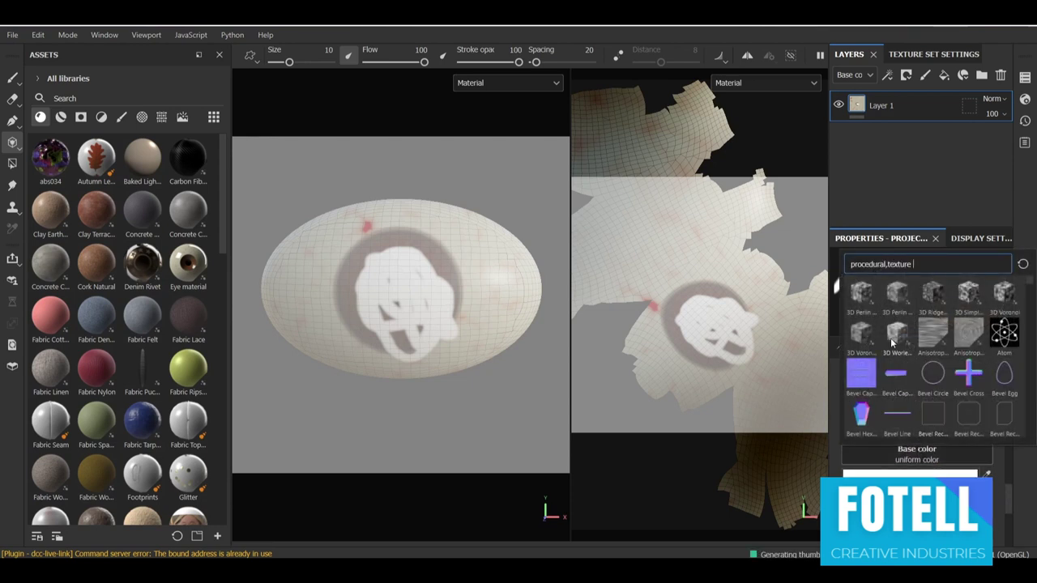
click(970, 295)
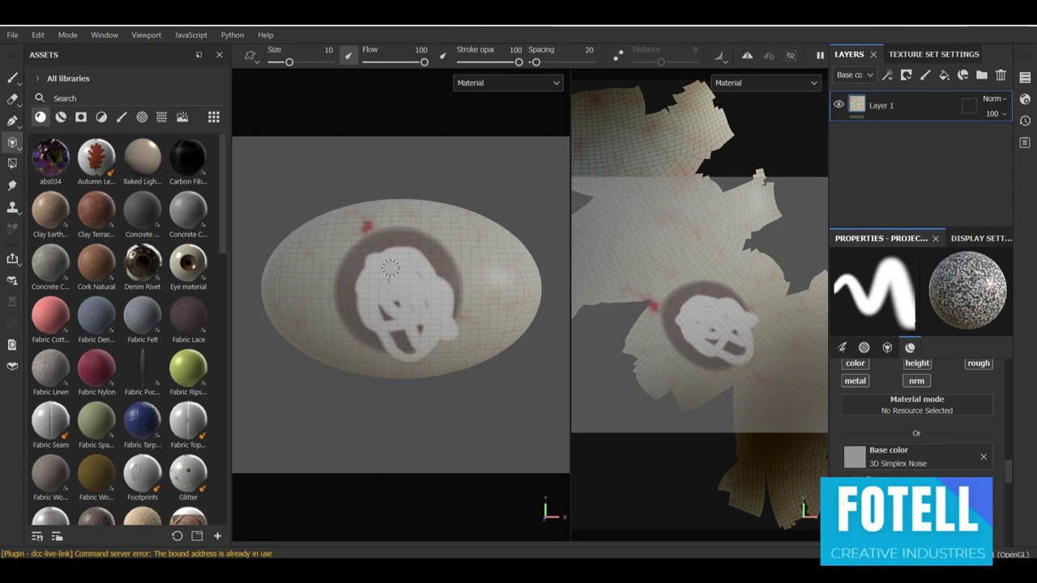
mouse_move(344, 275)
mouse_down()
mouse_move(392, 308)
mouse_move(352, 276)
mouse_up()
- Raise the brush size to 100, project the noise across the eyeball's front, and check the result from the side
drag(297, 65, 330, 62)
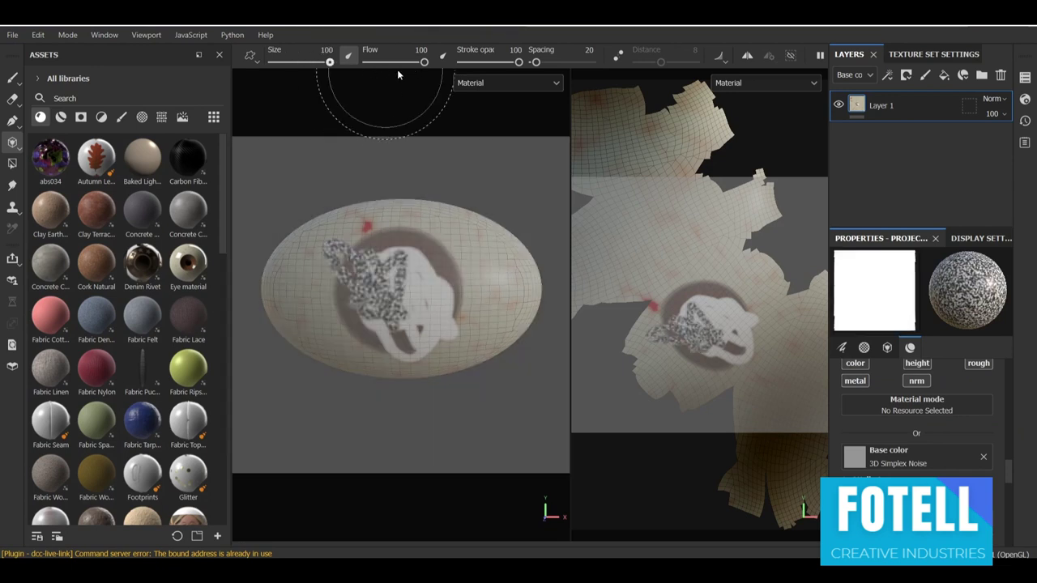
mouse_move(356, 275)
mouse_down()
mouse_move(343, 382)
mouse_move(430, 255)
mouse_move(377, 231)
mouse_move(328, 318)
mouse_up()
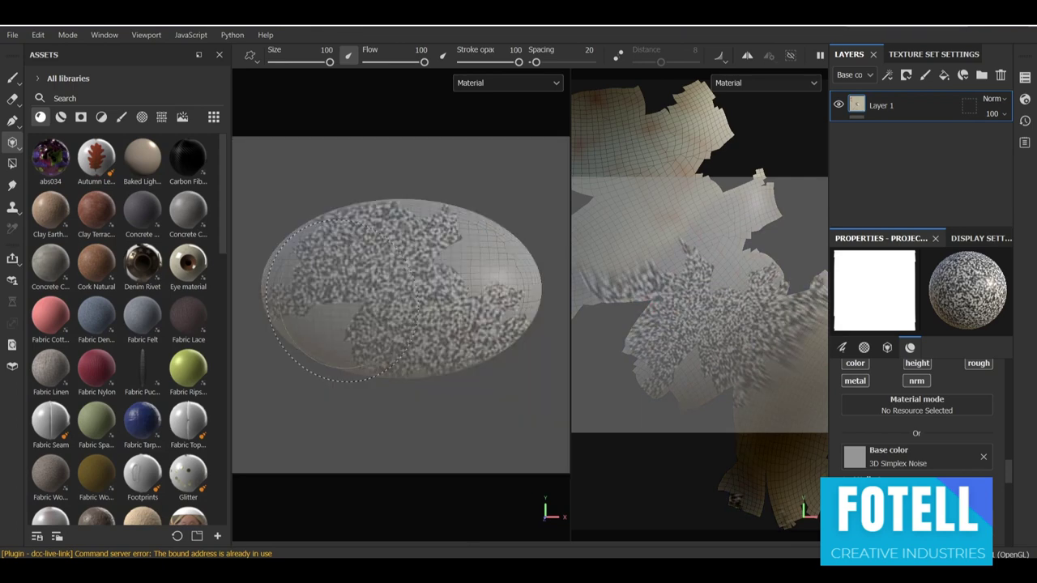
alt+drag(372, 280, 433, 267)
mouse_move(324, 326)
mouse_down()
mouse_move(343, 341)
mouse_move(419, 329)
mouse_move(442, 353)
mouse_up()
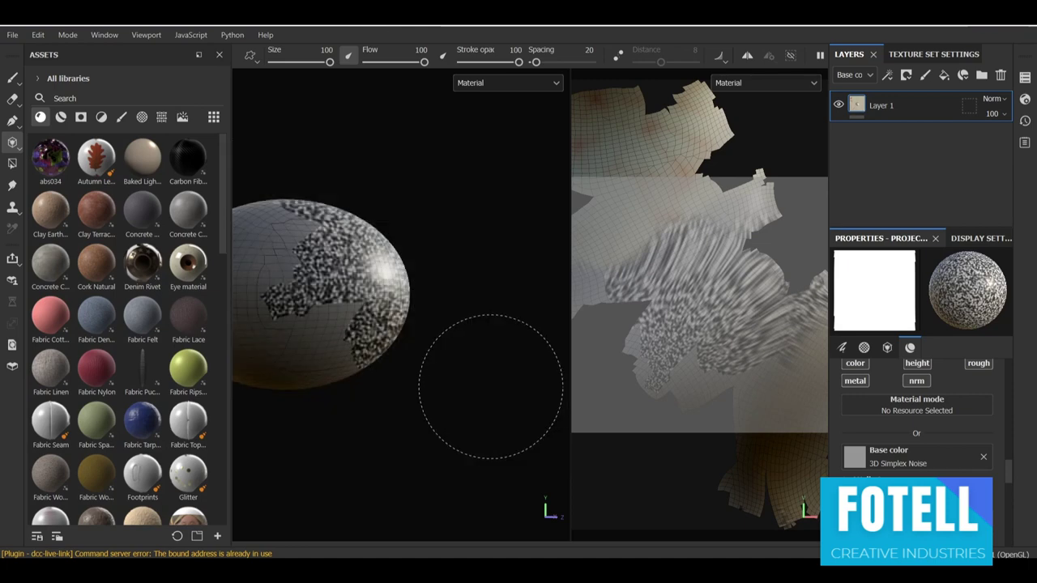
- Undo the projected painting and close the eyeball project, discarding its changes
key(ctrl)
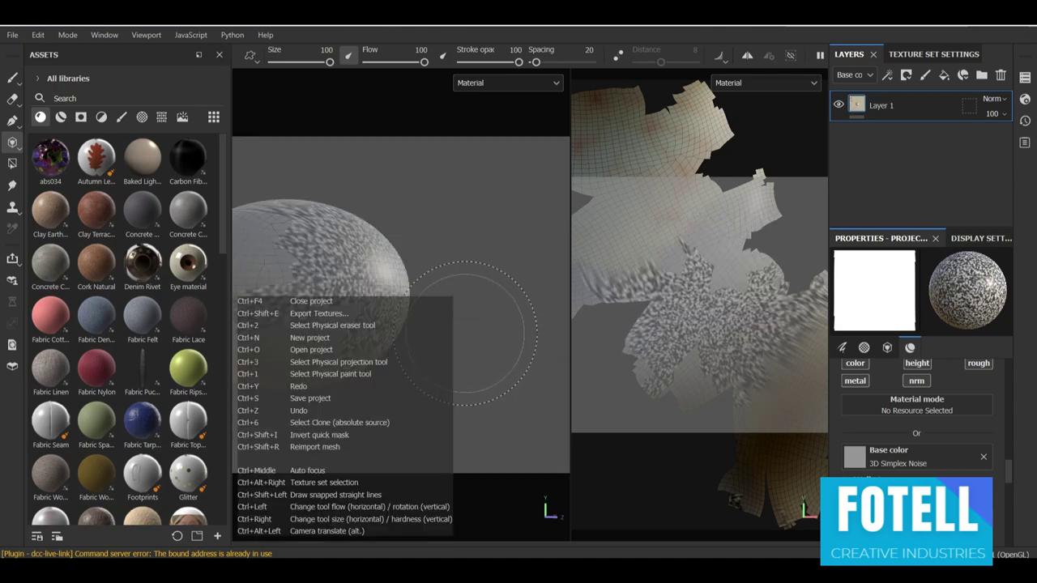
click(12, 78)
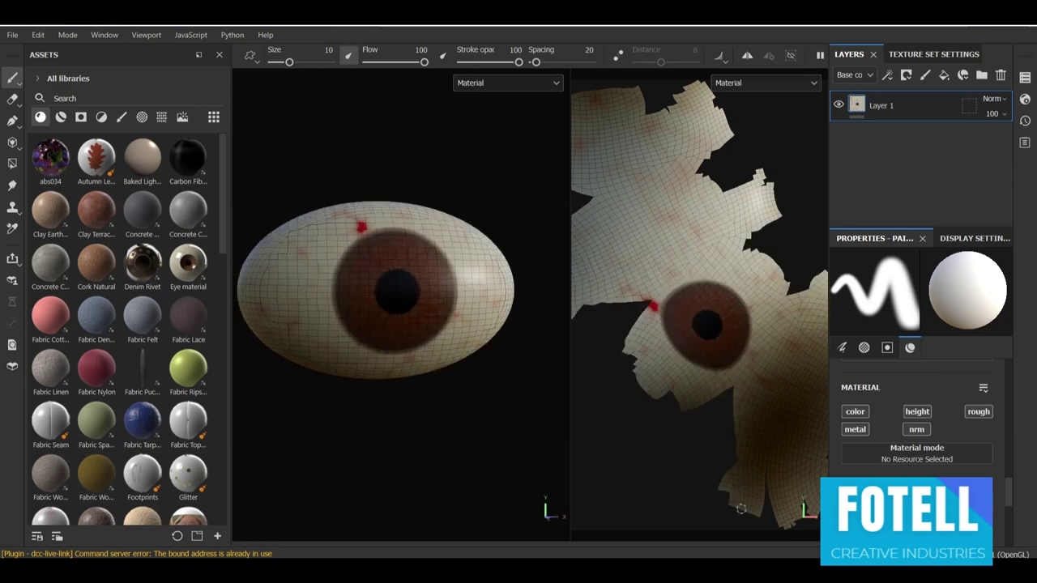
click(1021, 20)
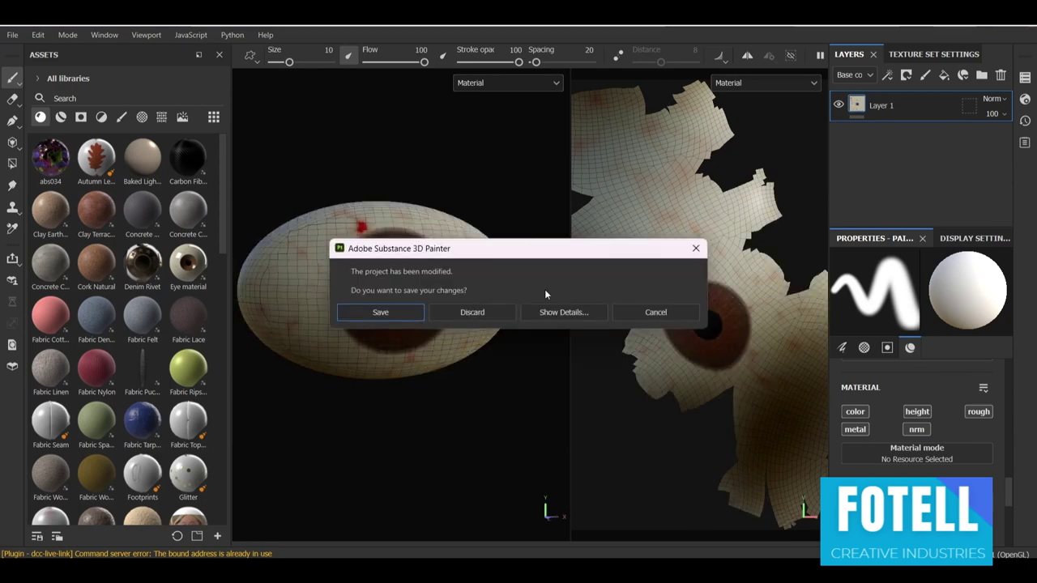
click(469, 315)
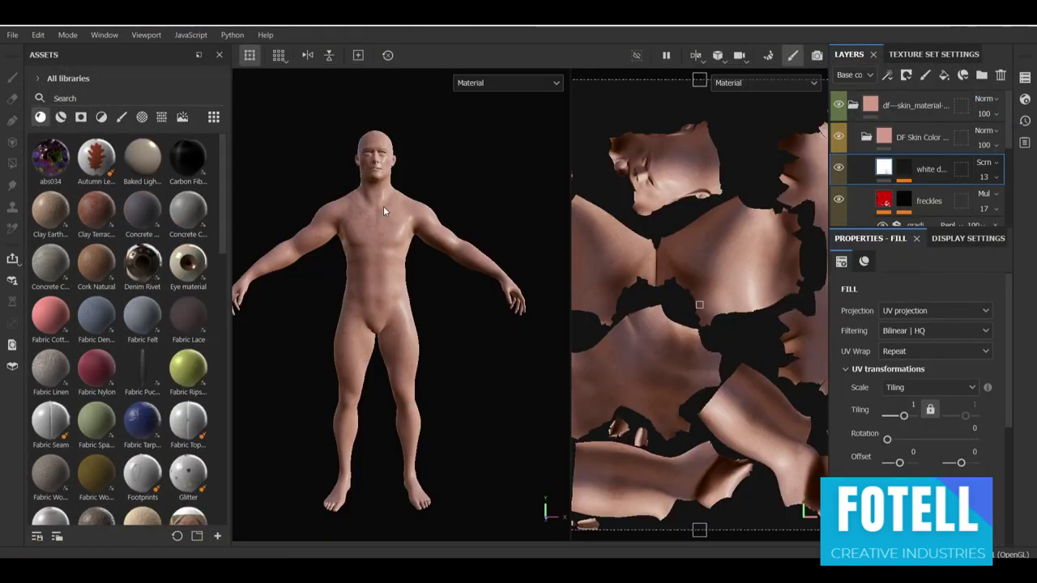
- Examine the pores and fine skin detail on the male character's chest up close
scroll(389, 206, up, 6)
middle_drag(351, 219, 406, 307)
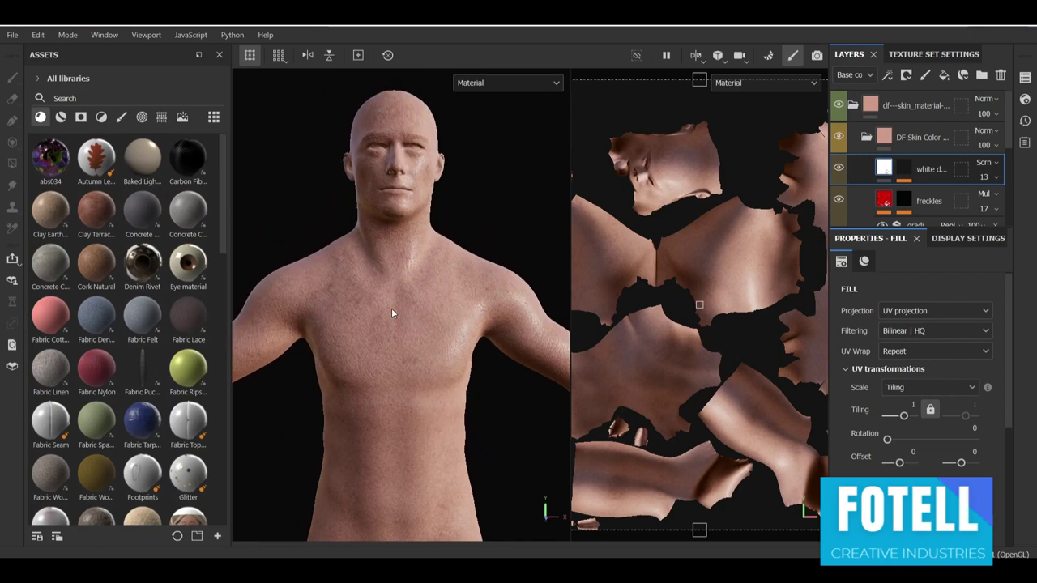
scroll(382, 292, up, 10)
scroll(407, 343, up, 3)
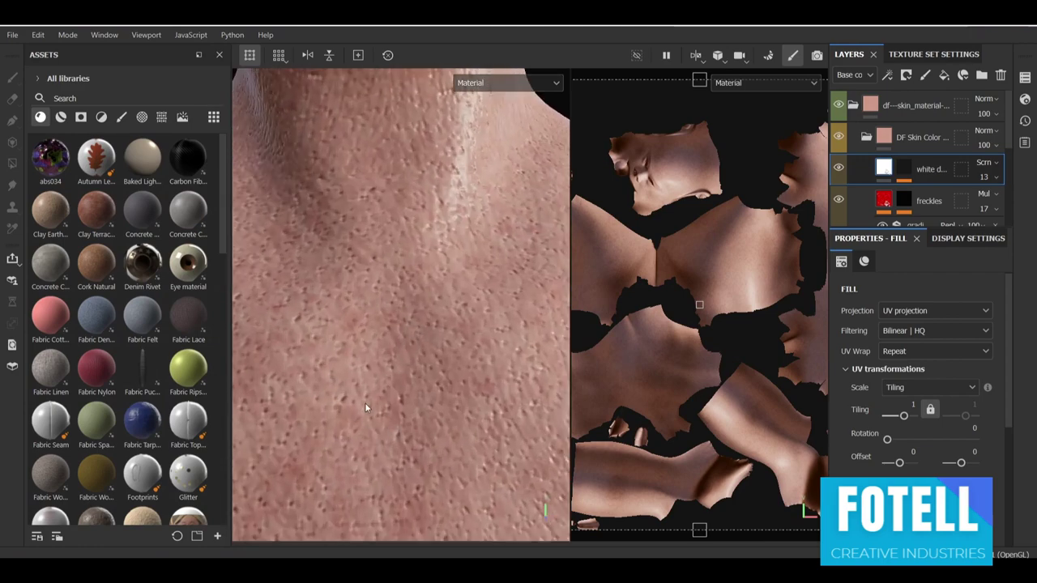
alt+middle_drag(364, 398, 538, 460)
scroll(403, 338, down, 6)
scroll(451, 257, down, 8)
- Examine the character's skin texture across the upper body and head from slightly different angles
alt+drag(384, 410, 452, 365)
scroll(398, 456, down, 3)
alt+middle_drag(379, 301, 397, 397)
scroll(397, 314, up, 3)
scroll(397, 316, up, 5)
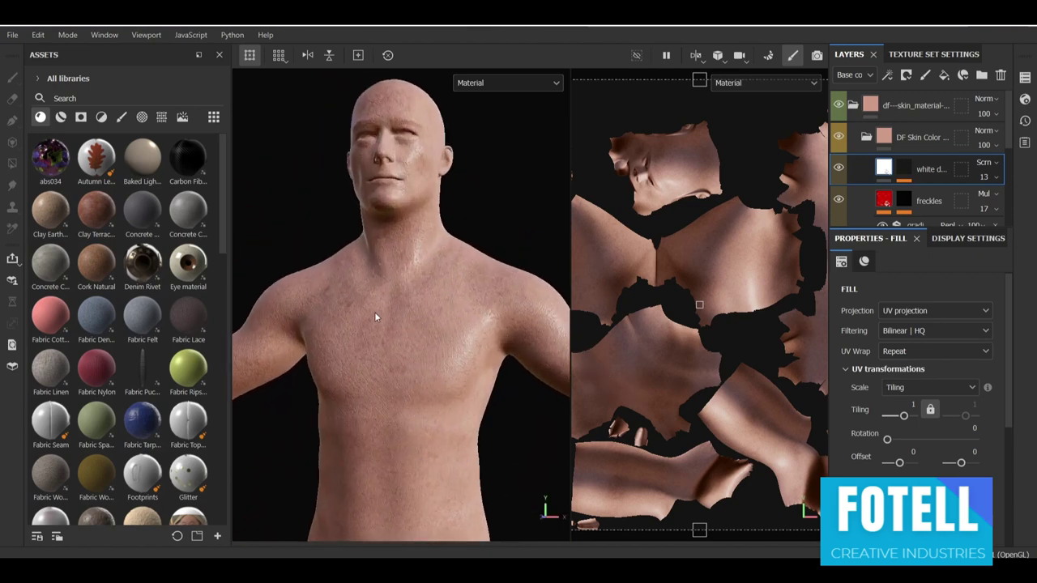
alt+middle_drag(449, 211, 429, 409)
mouse_move(429, 409)
alt+mouse_down()
mouse_move(411, 400)
mouse_move(424, 398)
alt+mouse_up()
- Close the character skin project, discarding its changes, and close the Epic Games launcher window
click(1022, 18)
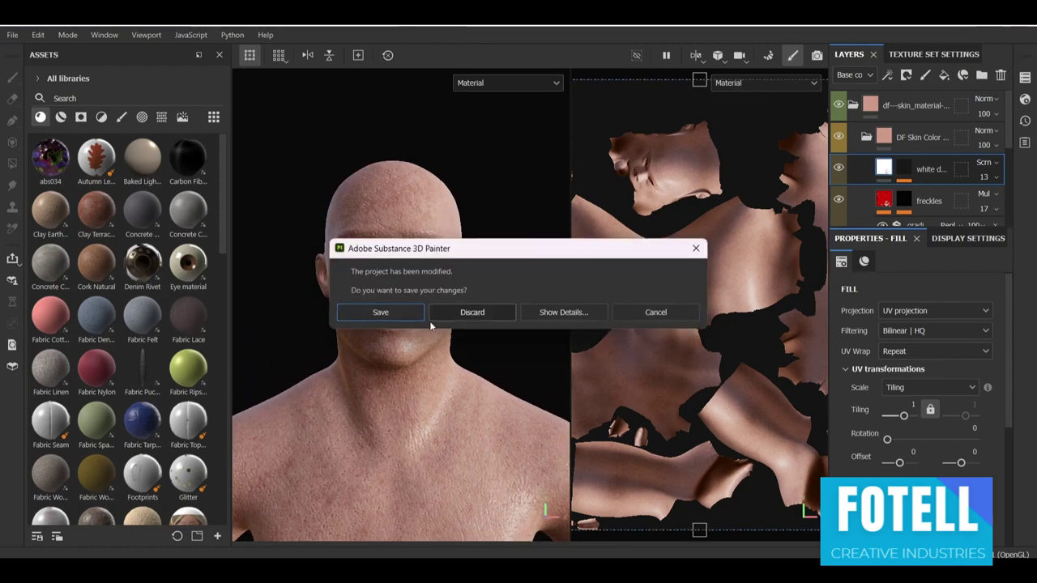
click(472, 312)
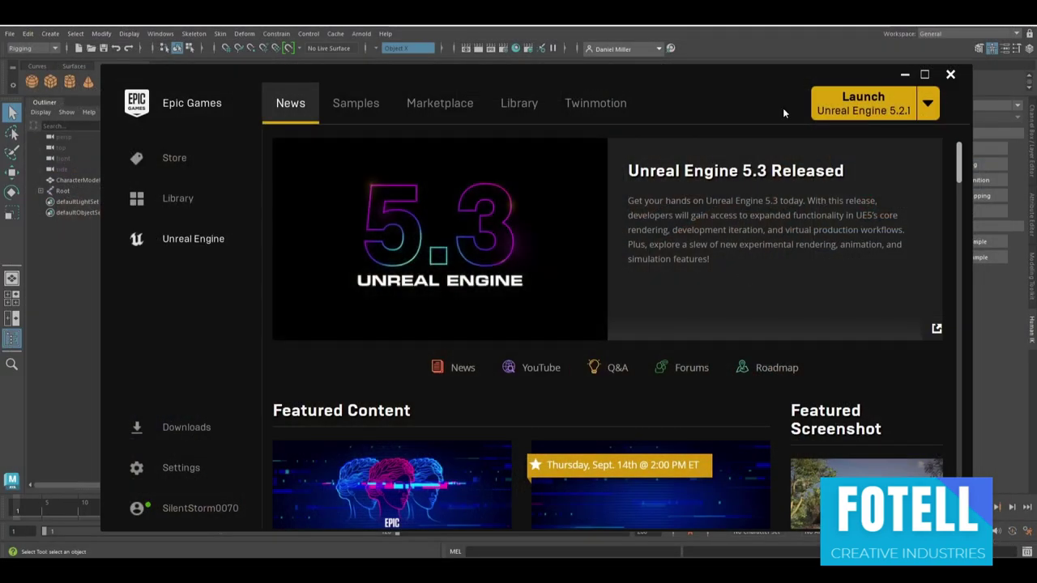
click(960, 74)
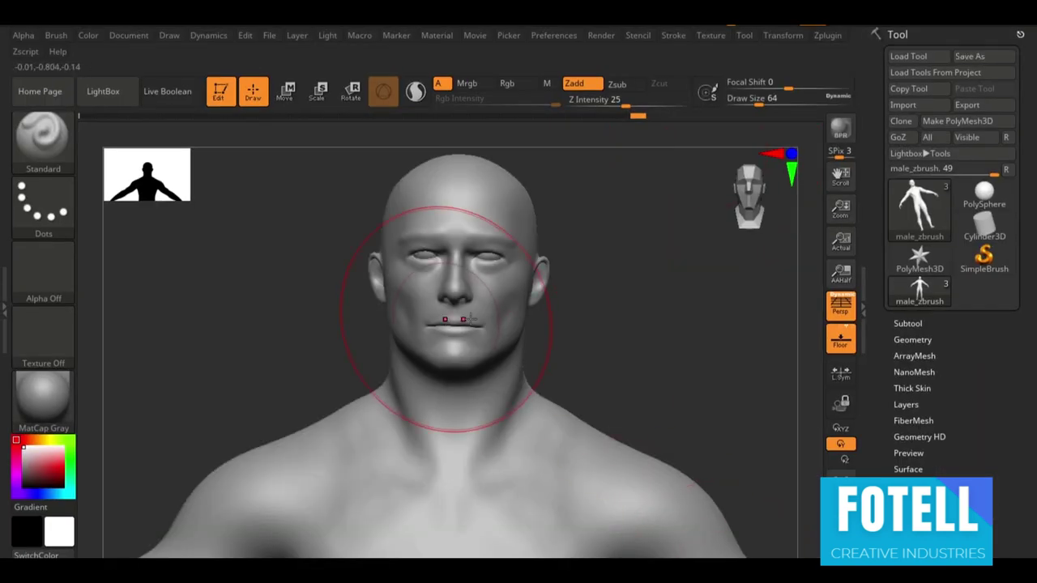
- Switch to ZBrush, frame the whole male sculpt, and examine its torso from the front and the side
ctrl+right_drag(627, 359, 472, 384)
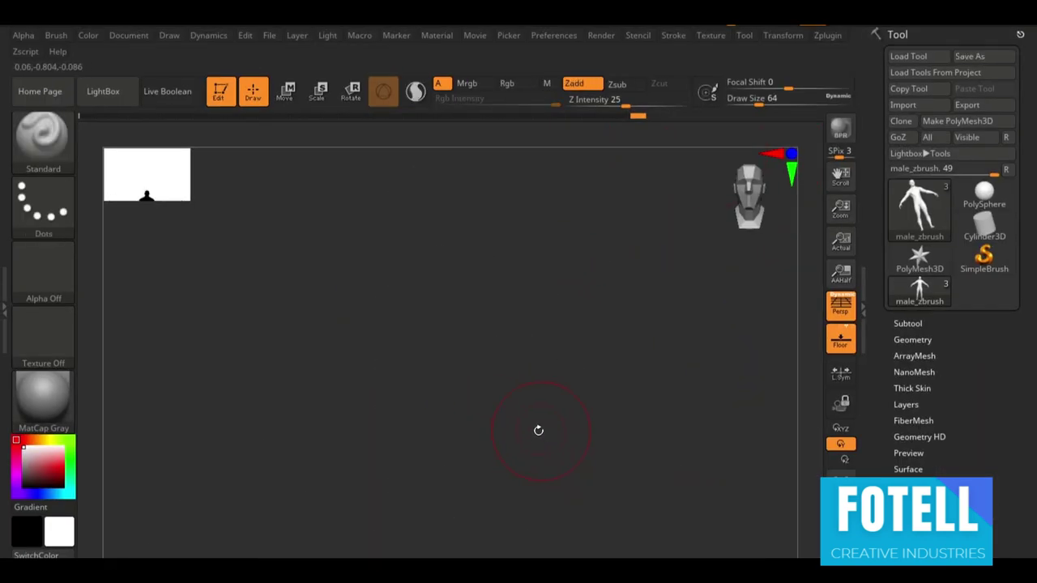
alt+right_drag(537, 431, 552, 140)
ctrl+right_drag(574, 414, 547, 267)
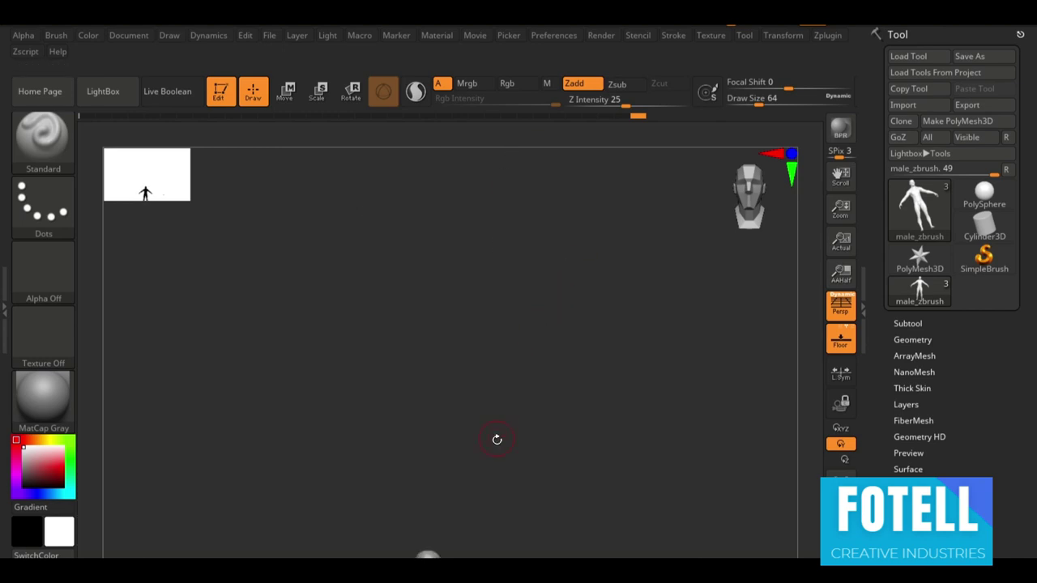
key(f)
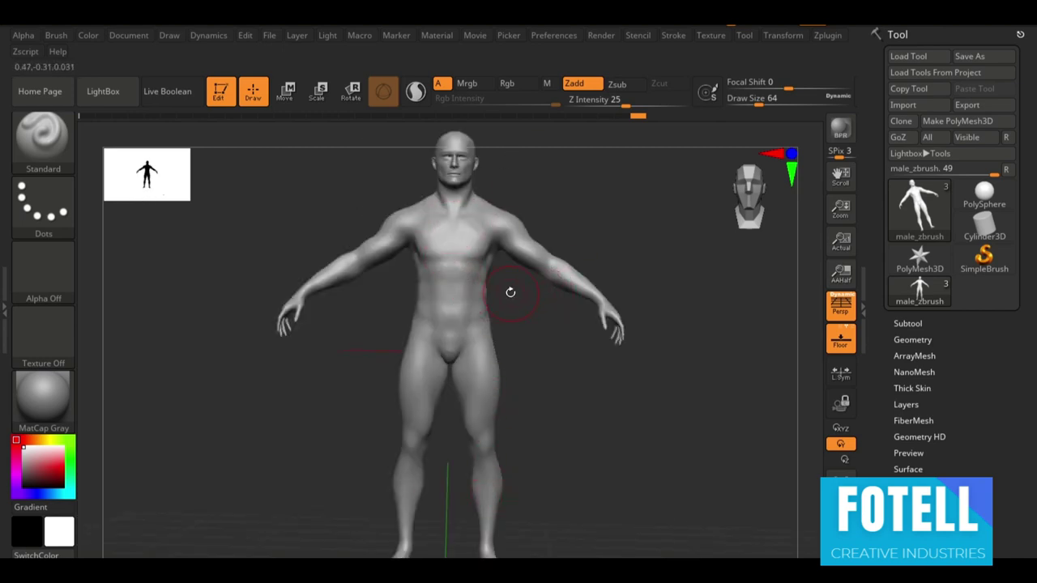
mouse_move(442, 266)
ctrl+right_down()
mouse_move(546, 284)
mouse_move(588, 303)
ctrl+right_up()
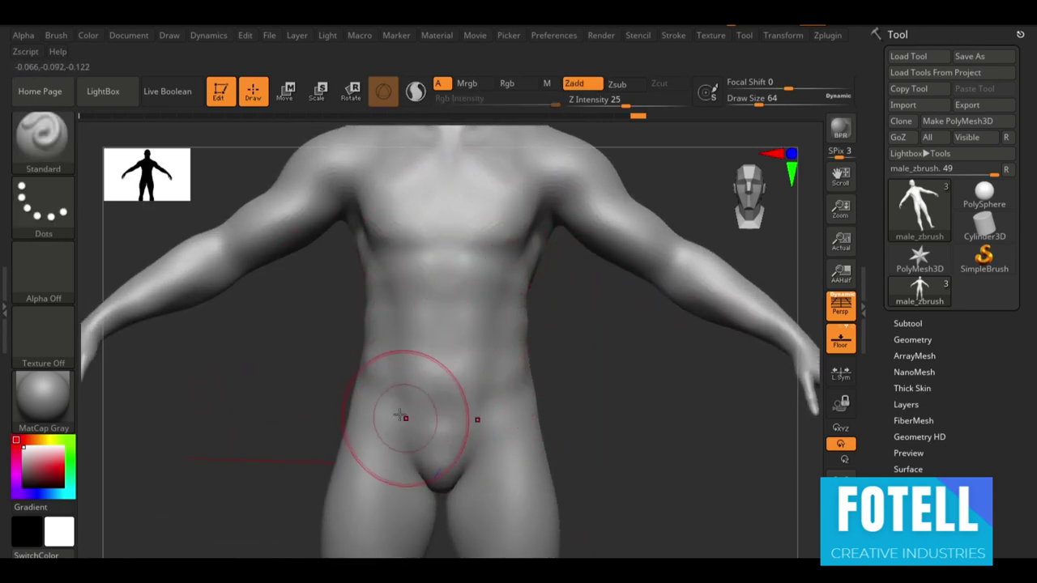
mouse_move(572, 298)
alt+right_down()
mouse_move(531, 485)
mouse_move(562, 493)
mouse_move(500, 514)
mouse_move(520, 253)
alt+right_up()
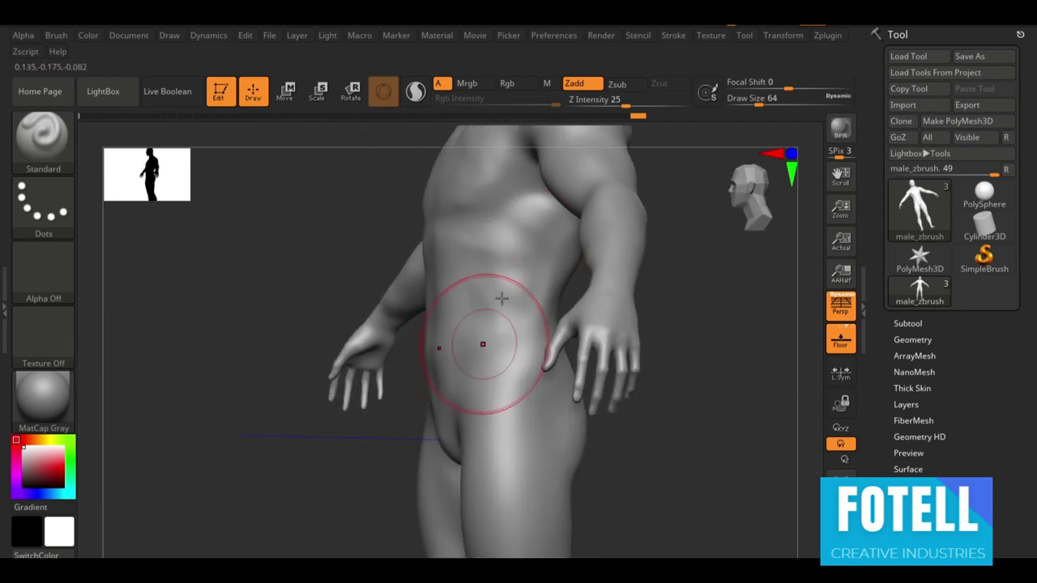
drag(186, 261, 170, 325)
- Examine the sculpt's back, shoulders and neck, turning it around to the front of the upper body
alt+drag(370, 238, 179, 361)
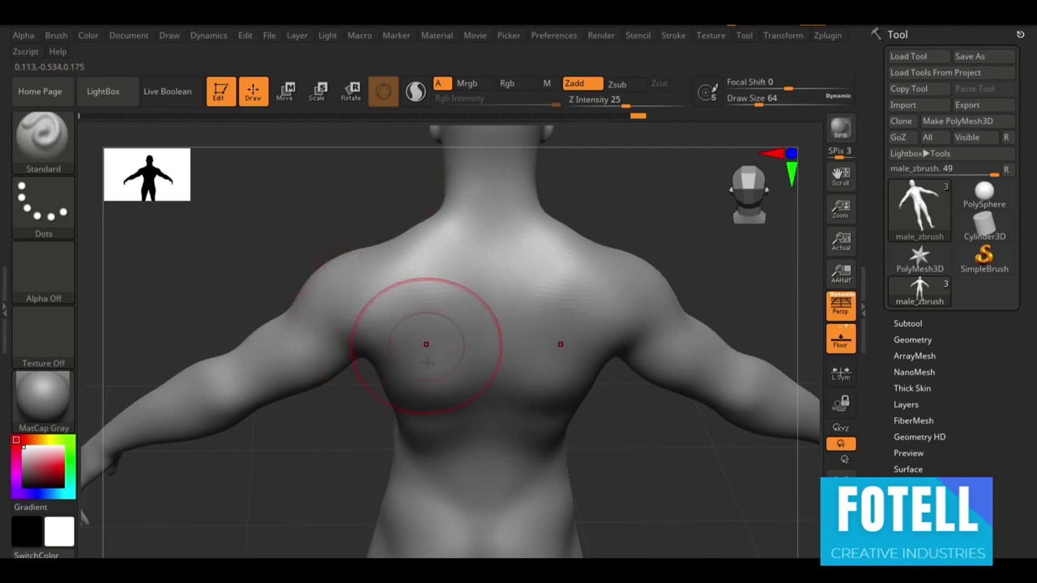
drag(306, 440, 293, 397)
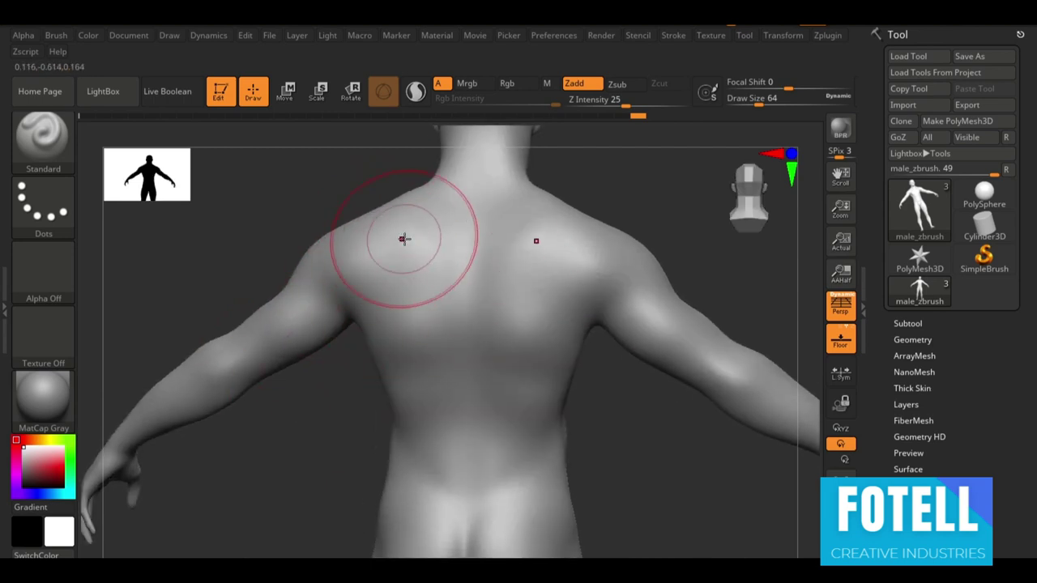
drag(275, 220, 338, 372)
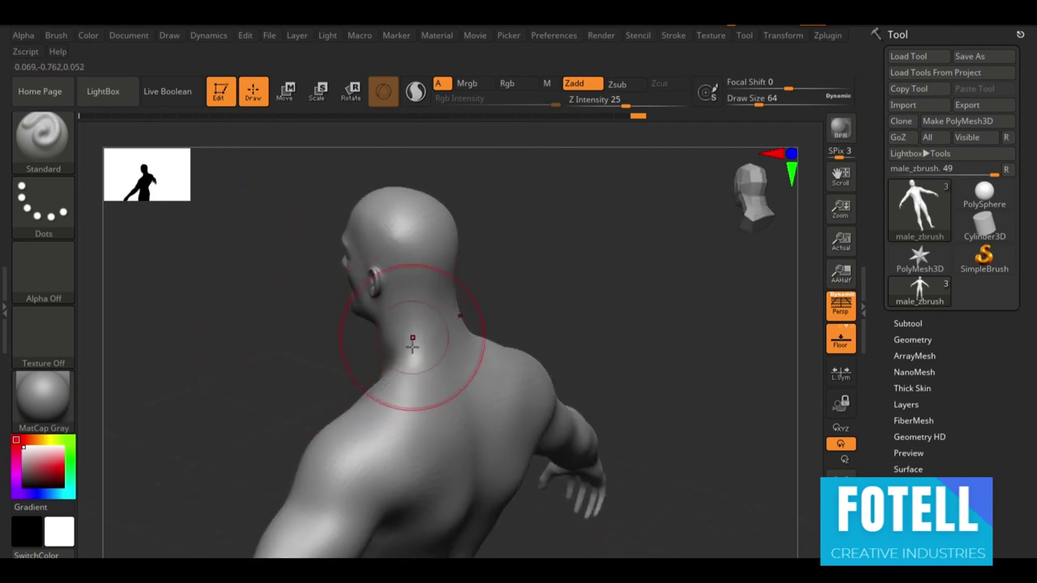
drag(227, 371, 322, 327)
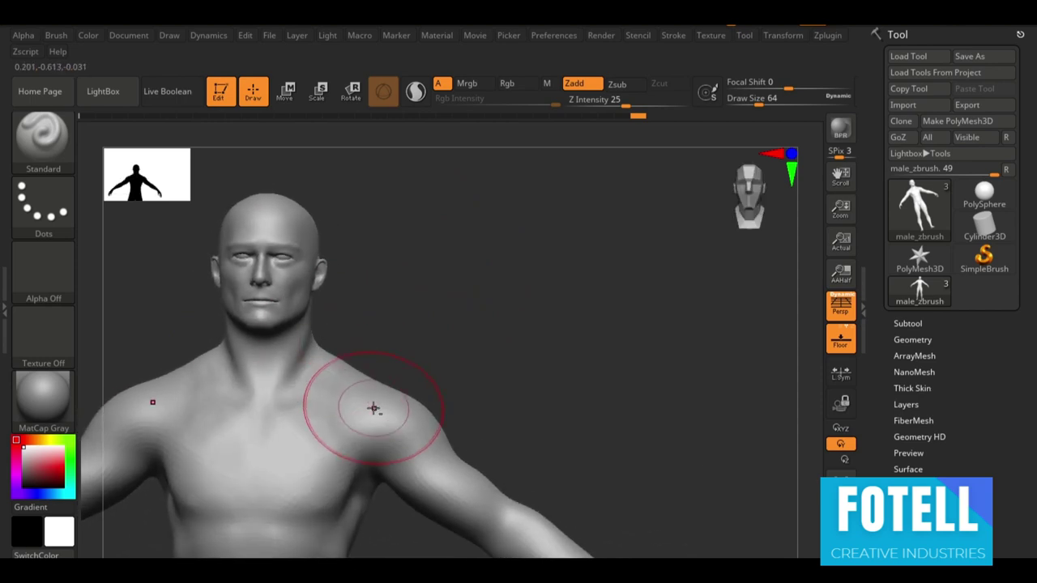
alt+right_drag(375, 408, 521, 387)
ctrl+right_drag(360, 358, 447, 314)
alt+drag(365, 310, 303, 296)
drag(241, 258, 339, 354)
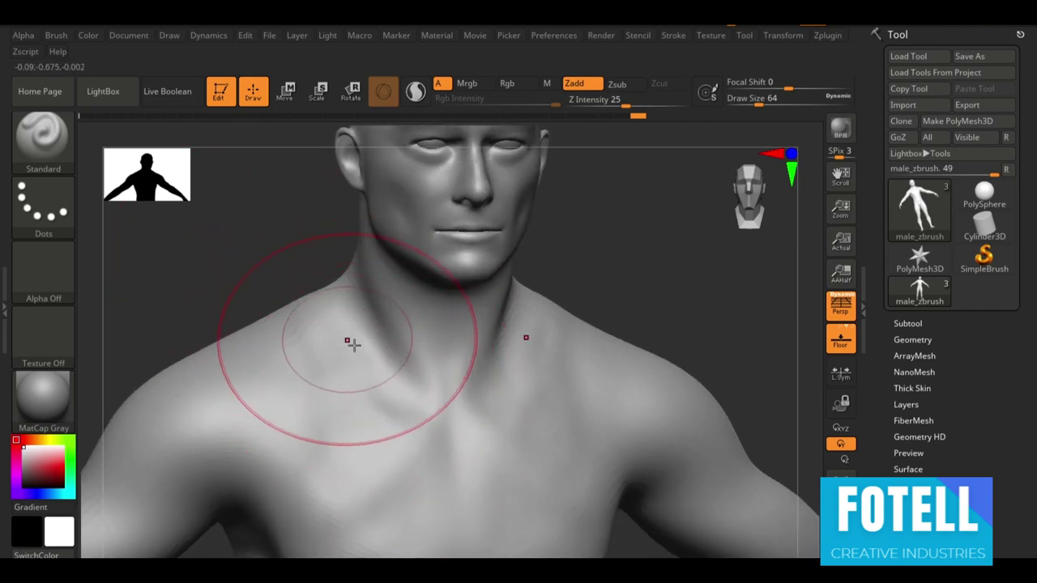
- Examine the sculpted face up close from the front and in profile
alt+right_drag(268, 208, 371, 512)
right_drag(181, 435, 163, 409)
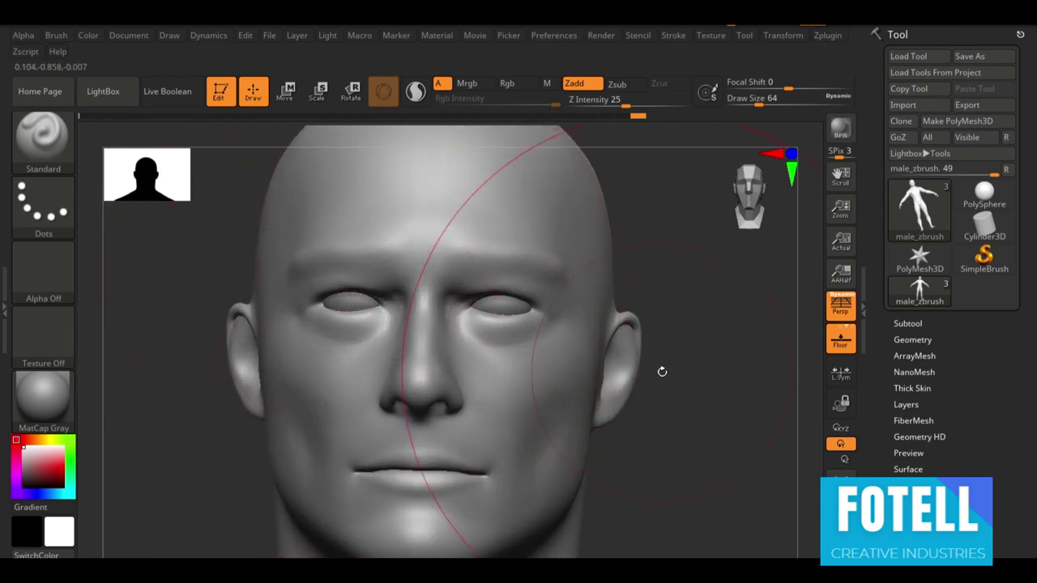
drag(733, 322, 527, 373)
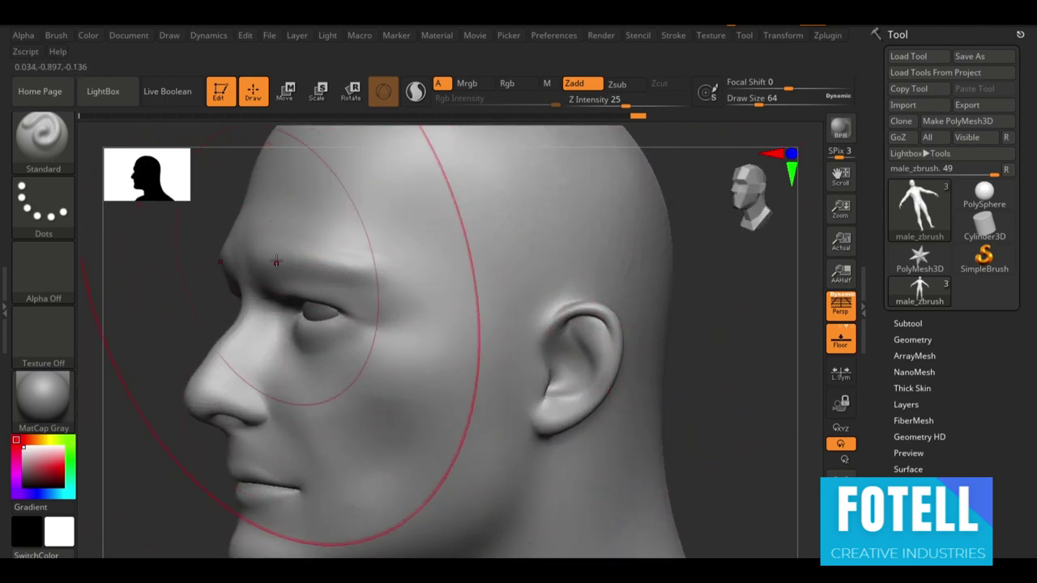
mouse_move(375, 394)
ctrl+right_down()
mouse_move(240, 384)
mouse_move(259, 453)
mouse_move(326, 458)
mouse_move(290, 443)
ctrl+right_up()
- Bring the full figure back into view and close ZBrush without saving the project
ctrl+right_drag(316, 383, 154, 460)
mouse_move(500, 456)
alt+right_down()
mouse_move(516, 250)
mouse_move(477, 389)
mouse_move(500, 440)
mouse_move(466, 459)
mouse_move(543, 459)
mouse_move(519, 333)
alt+right_up()
key(alt+F4)
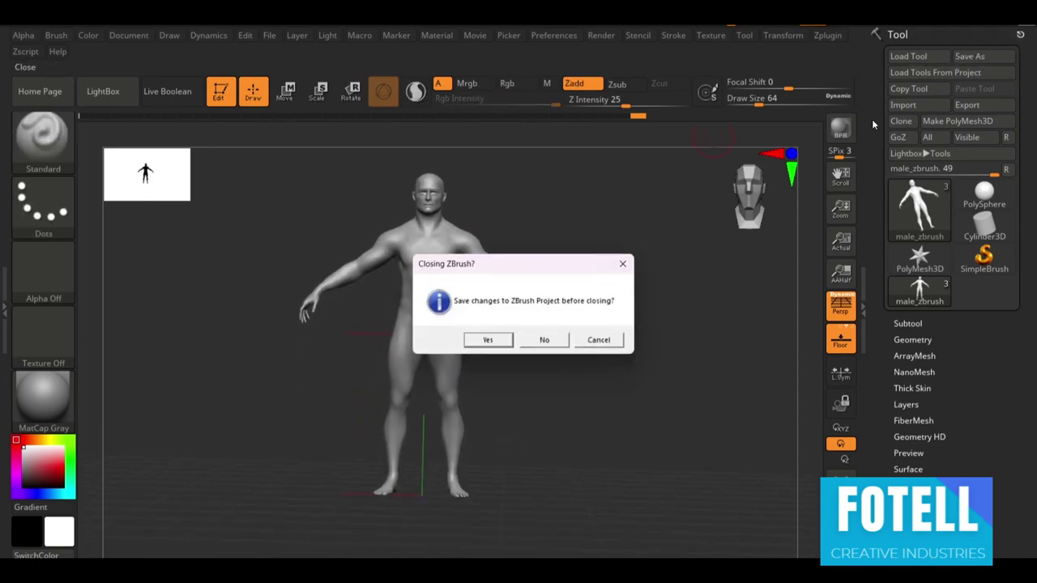
click(535, 347)
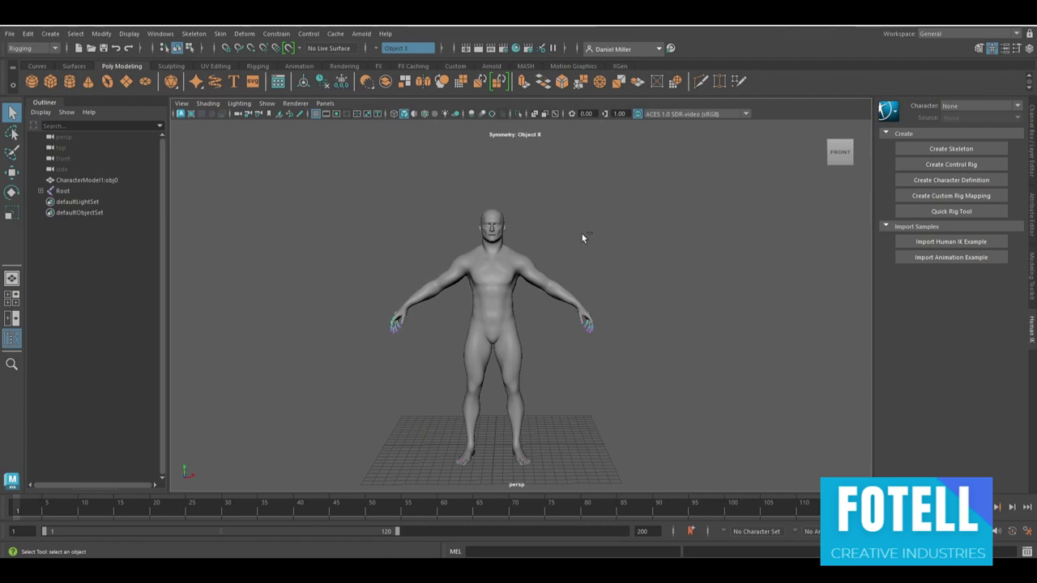
- Select the character mesh together with its Root skeleton, activate the Move tool, and clear the selection
click(551, 249)
right_drag(482, 253, 549, 234)
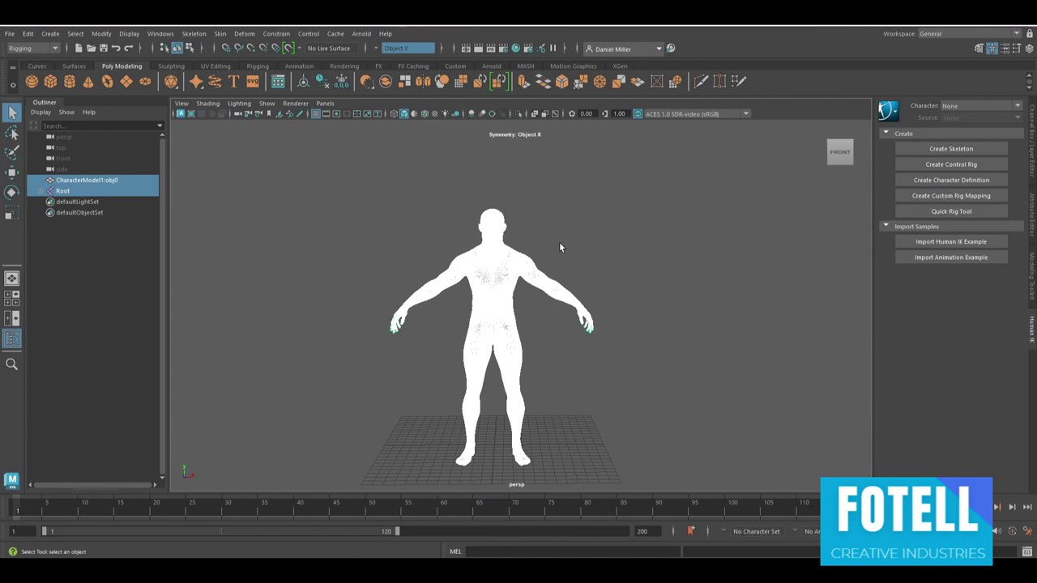
key(w)
click(584, 242)
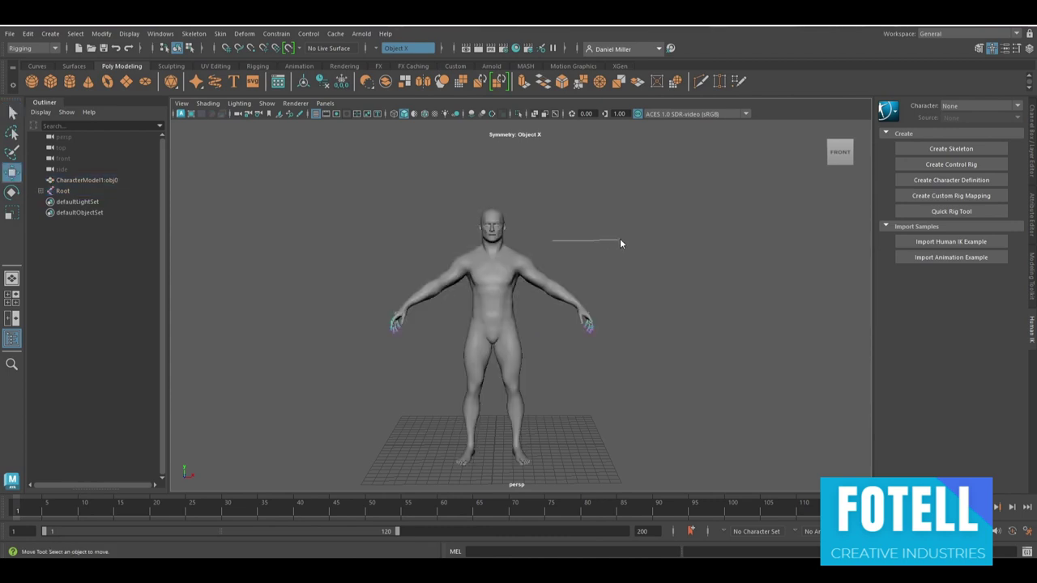
- Select the character mesh and hide it to expose the skeleton inside
scroll(521, 242, up, 10)
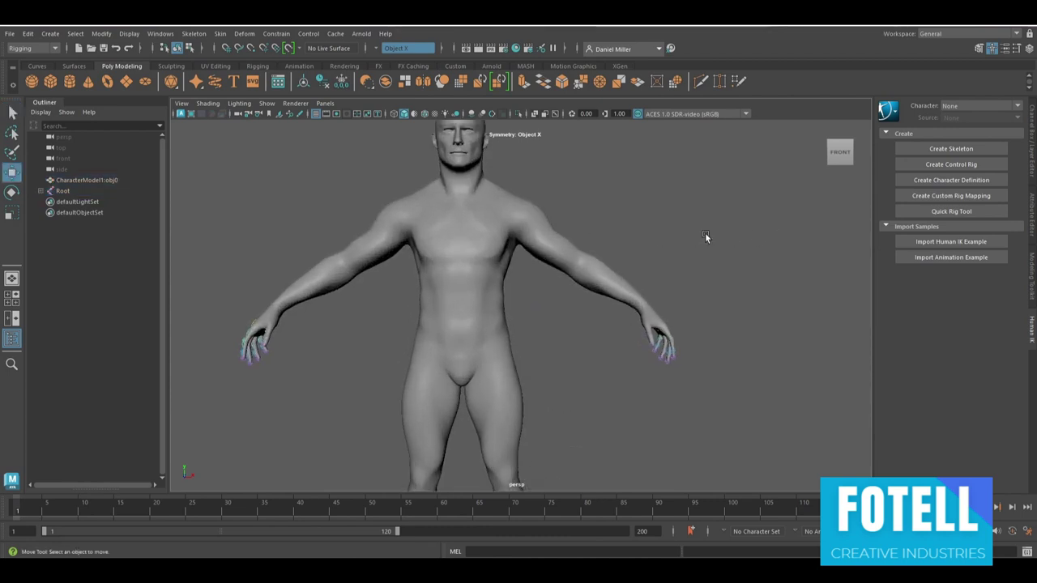
scroll(598, 236, down, 8)
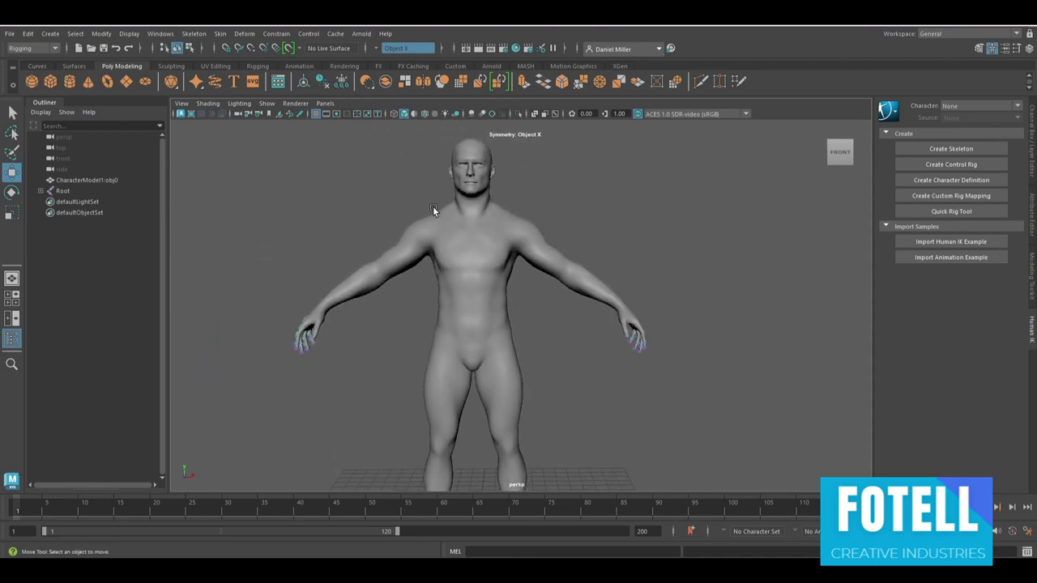
click(472, 295)
click(463, 218)
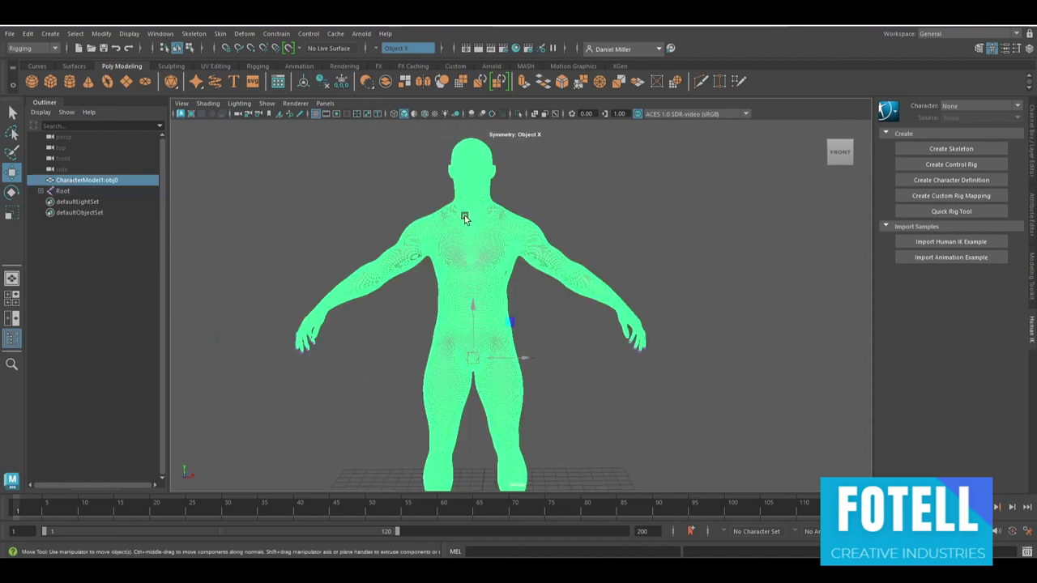
key(ctrl+h)
- Examine the joint skeleton from several angles, including the arm and hand joints, and show the character mesh again
alt+drag(613, 361, 521, 371)
scroll(570, 329, up, 5)
scroll(570, 329, down, 2)
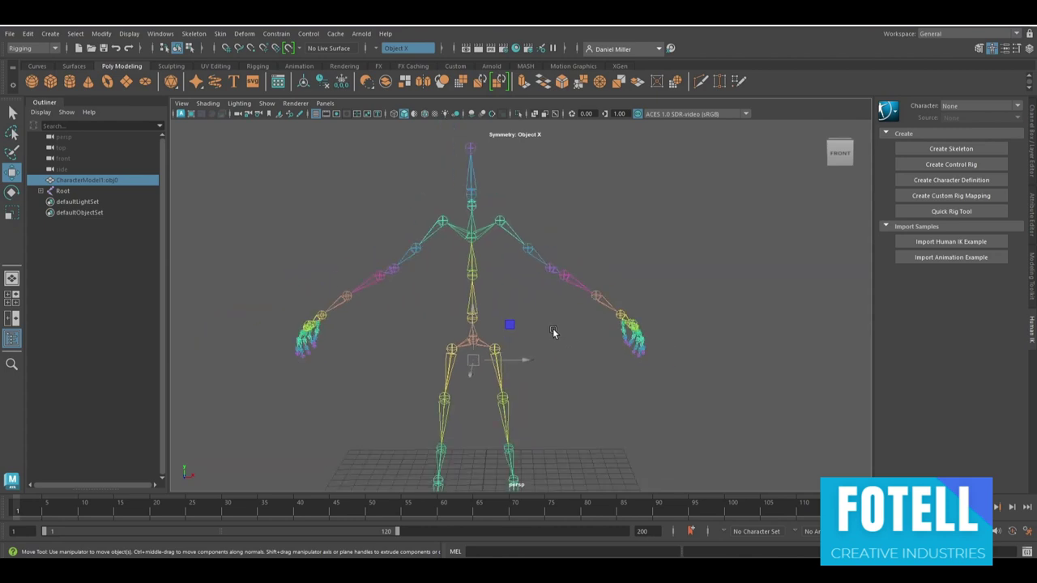
alt+drag(623, 409, 539, 416)
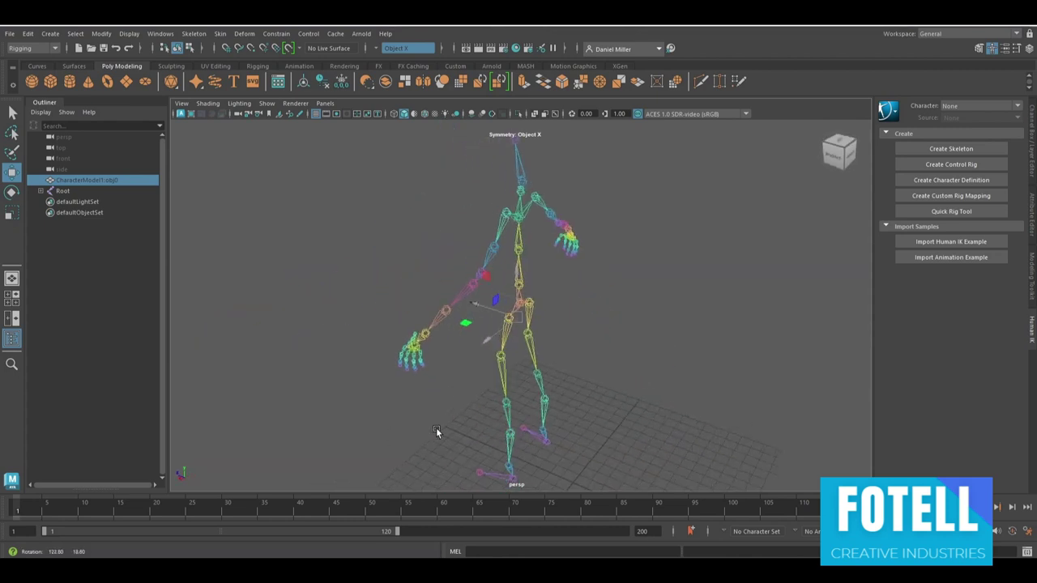
scroll(406, 397, up, 8)
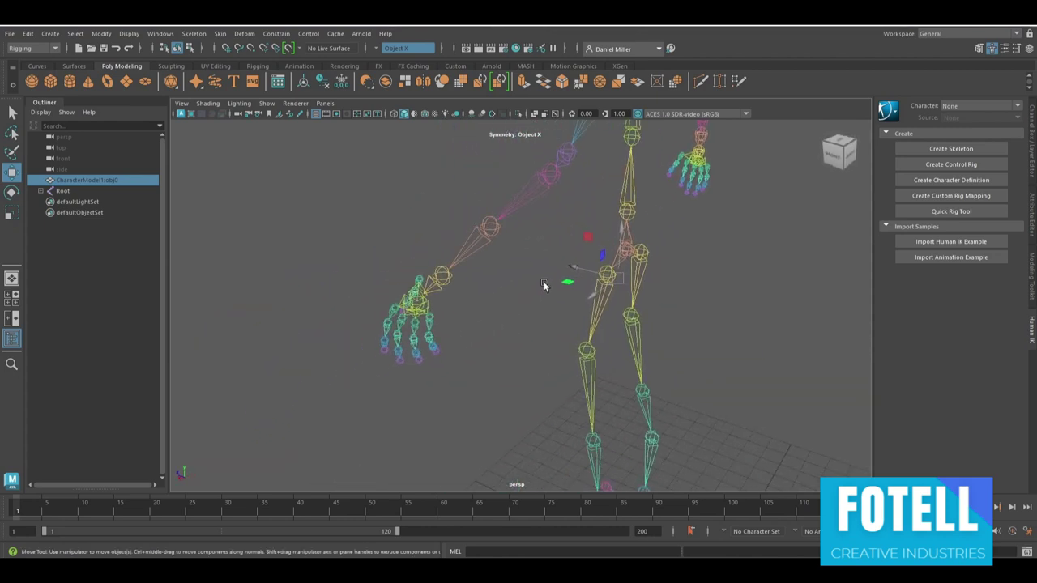
alt+drag(535, 283, 592, 211)
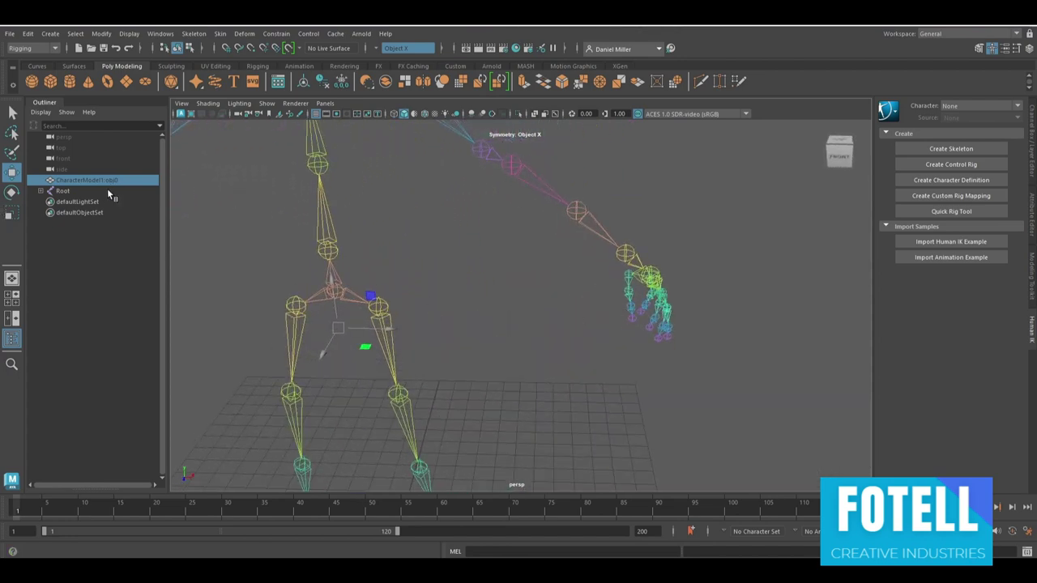
key(h)
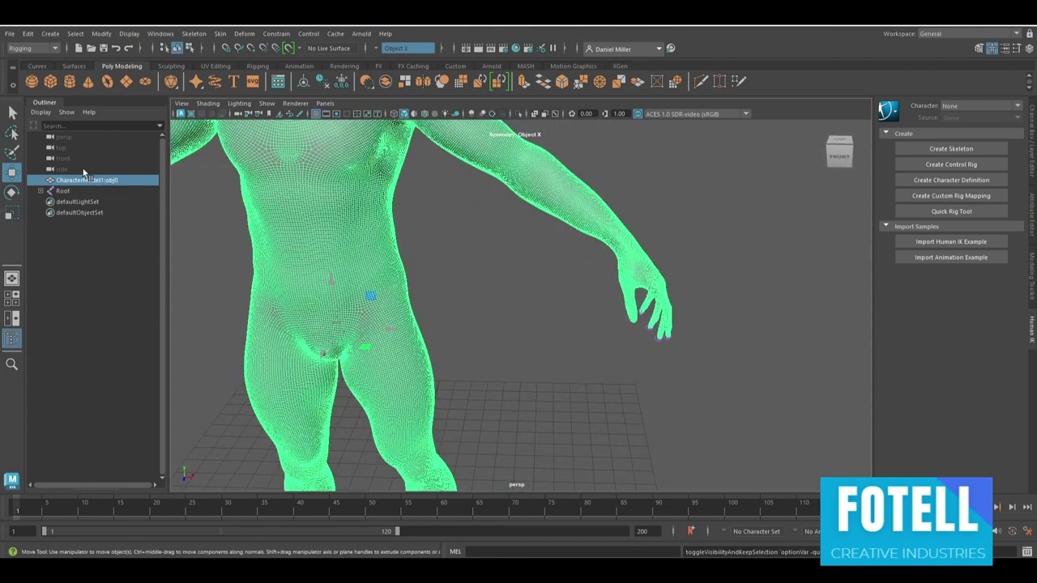
- Test the skinning by moving the L_Leg joint under Root about 5.4 cm outward along X, and undo the move
click(55, 191)
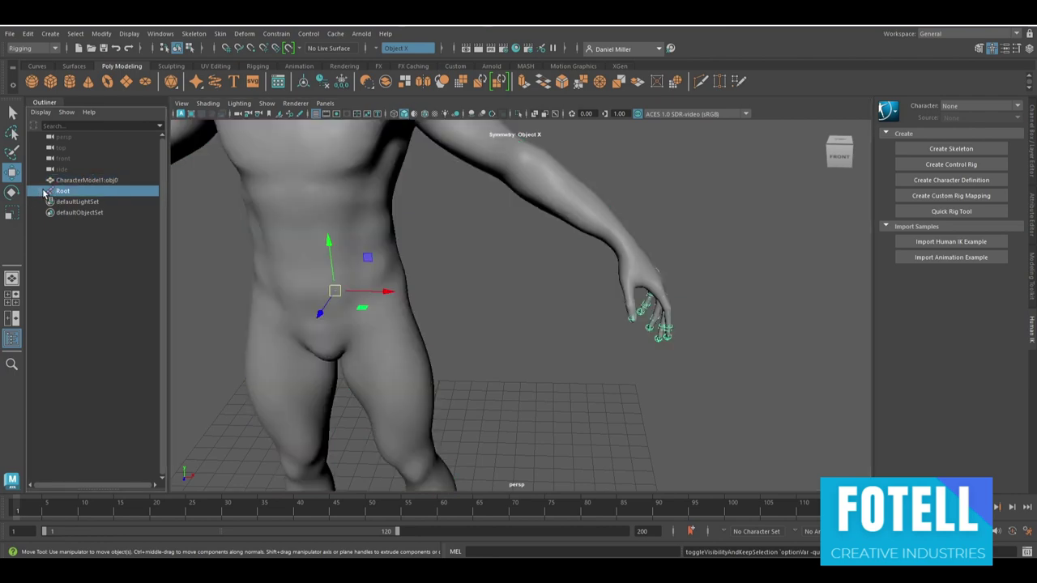
click(45, 192)
click(73, 211)
scroll(376, 305, down, 5)
drag(509, 309, 569, 310)
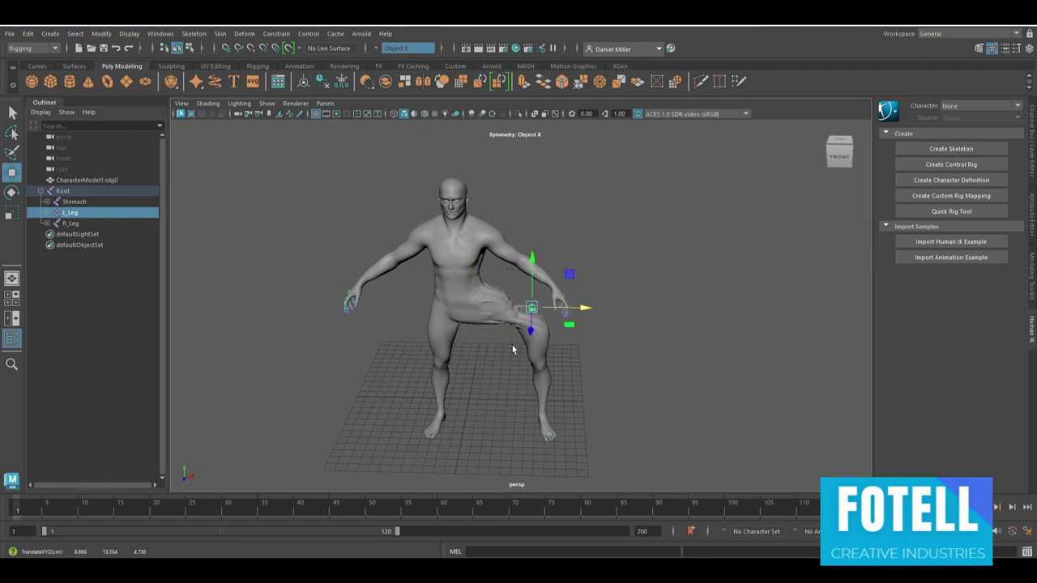
alt+drag(467, 370, 440, 370)
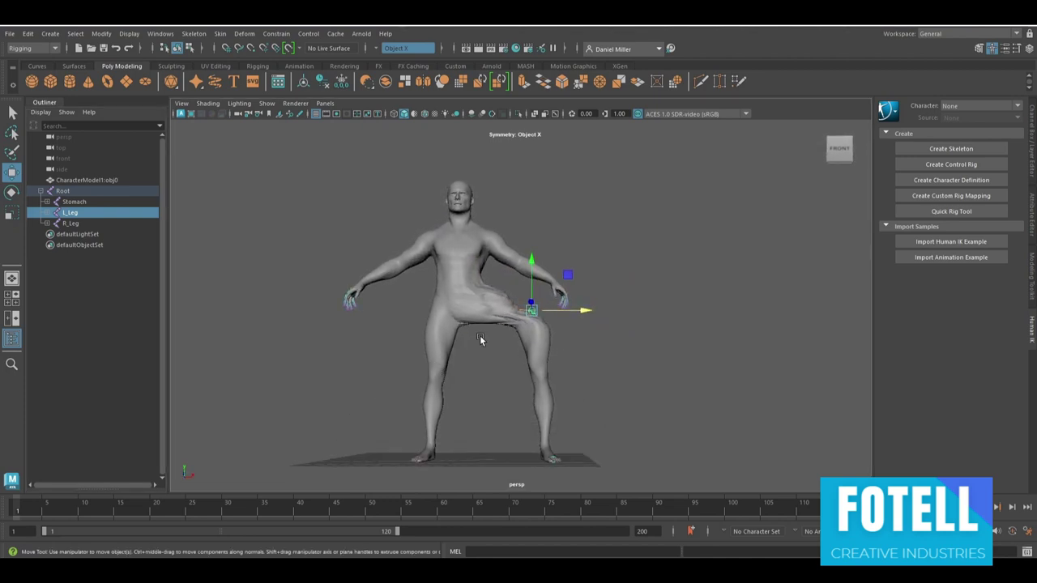
key(ctrl+z)
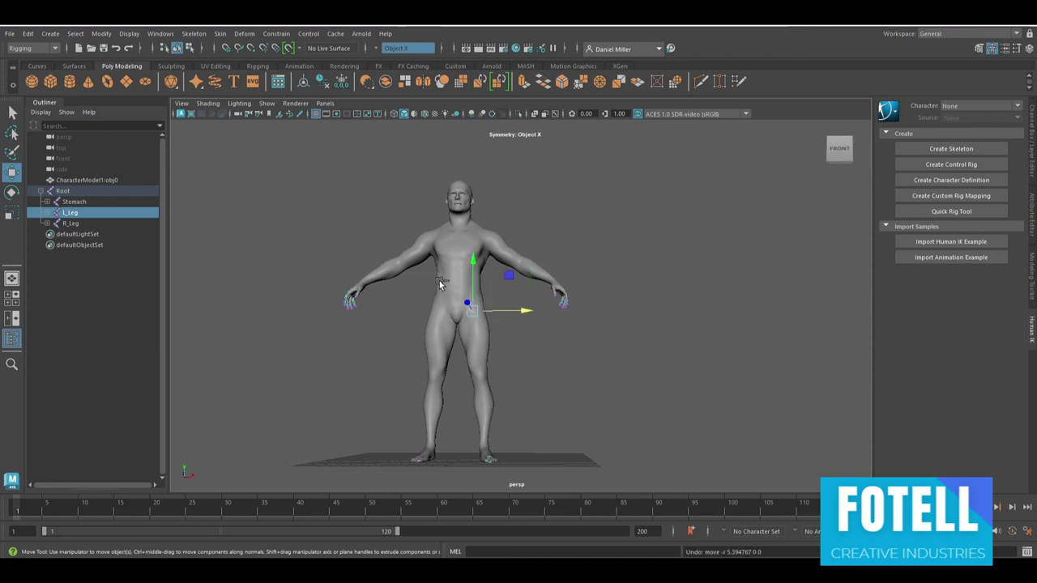
- Test the R_Knee joint in the R_Leg chain by moving it about 16.4 cm forward along Z, and undo the move
click(48, 224)
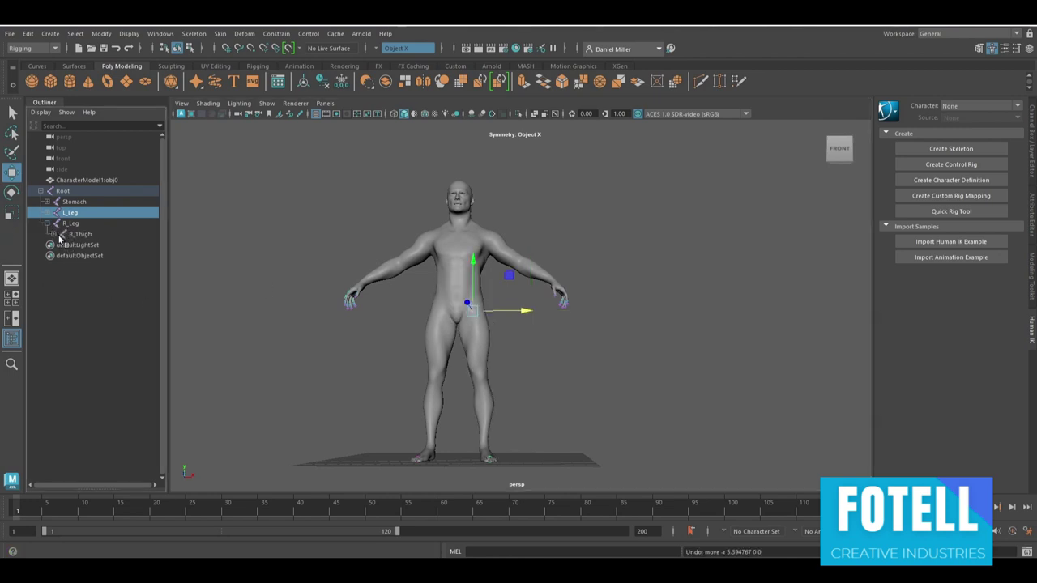
click(54, 234)
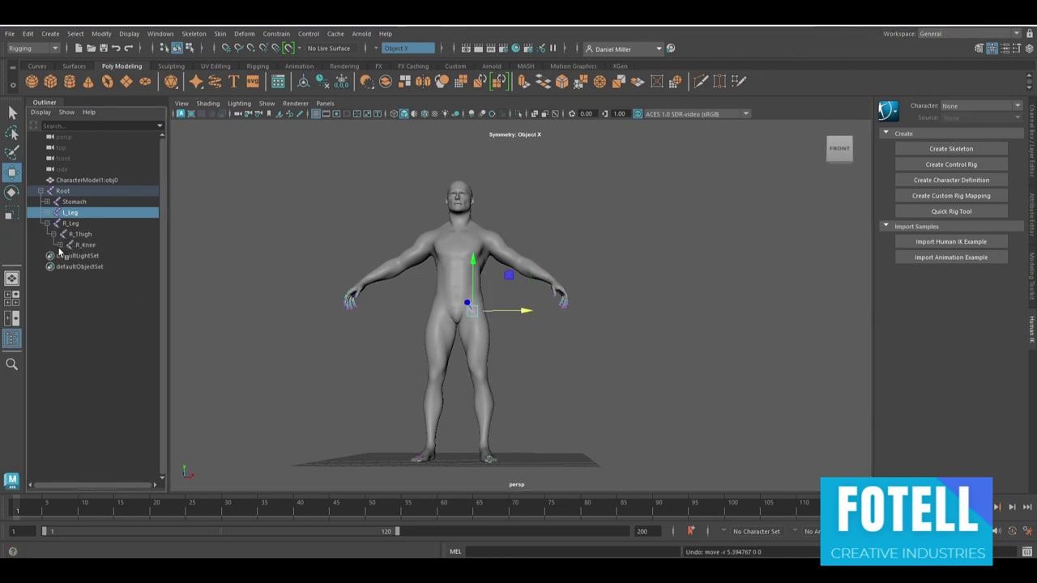
click(59, 245)
click(85, 244)
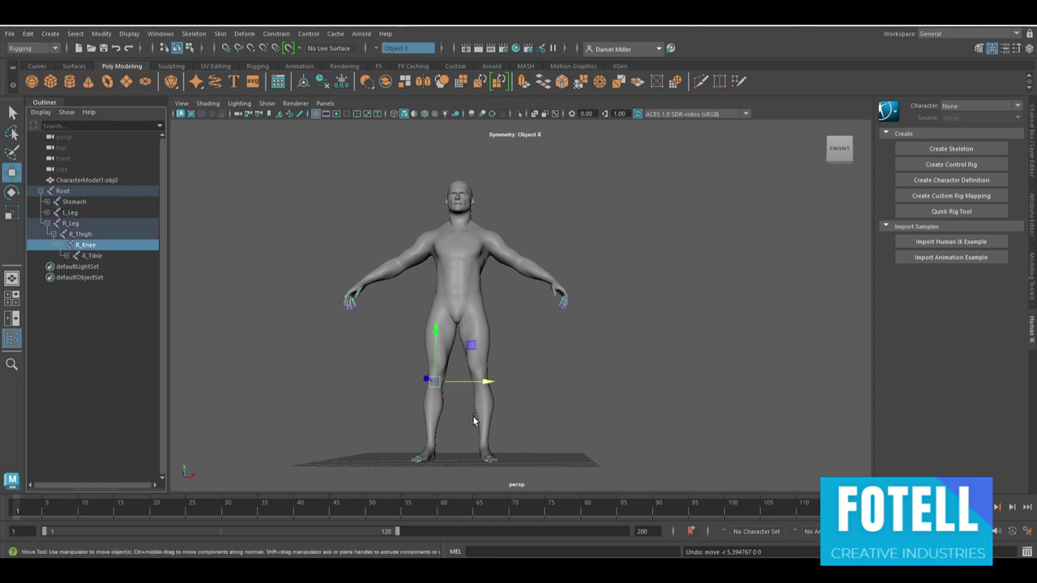
alt+drag(466, 417, 372, 424)
drag(442, 381, 275, 380)
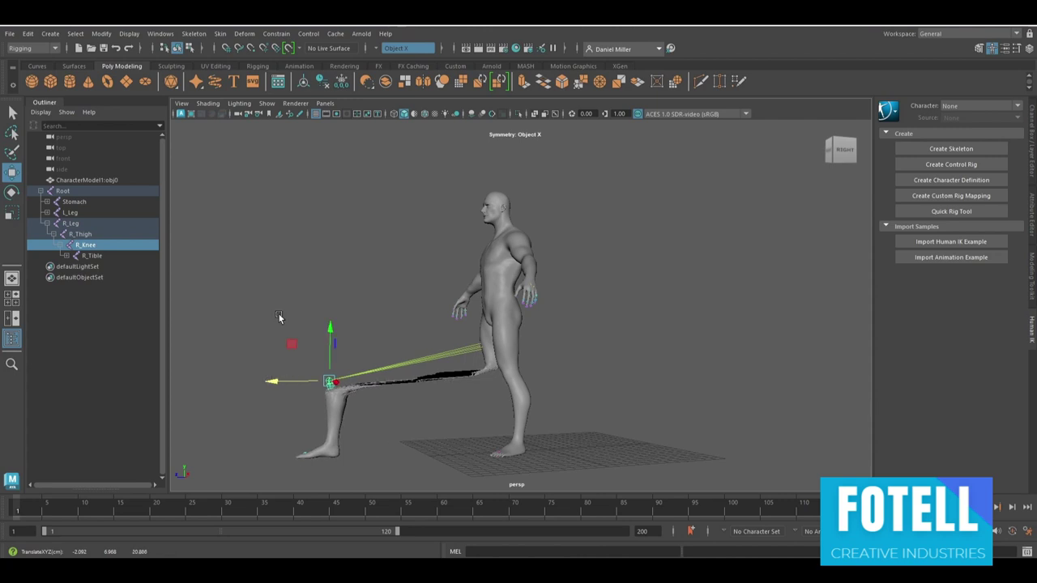
alt+drag(282, 297, 482, 311)
key(ctrl+z)
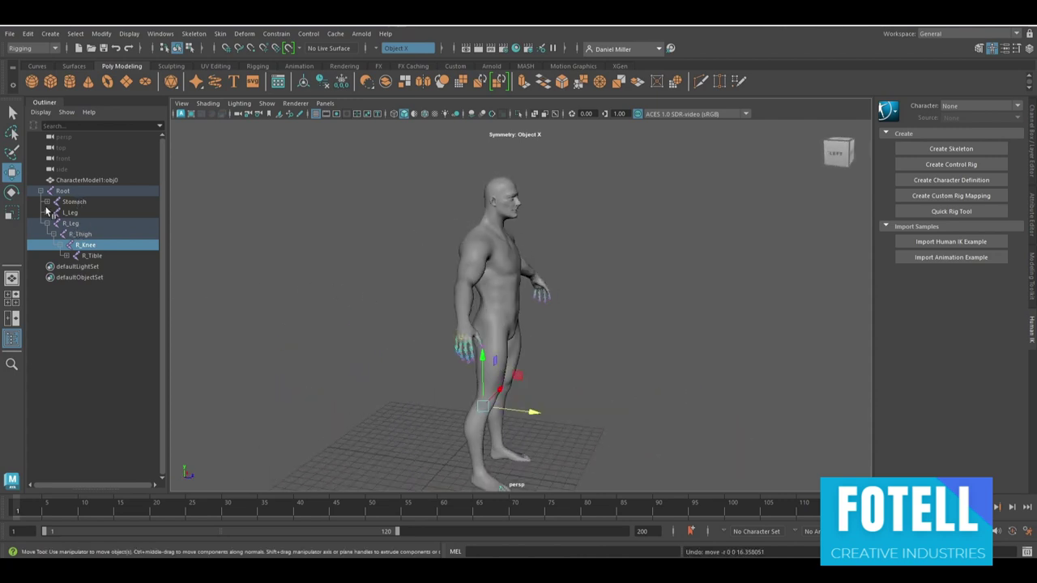
- Expand the Stomach chain through UpperChest and try moving the Neck joint backward along Z
click(47, 203)
click(53, 213)
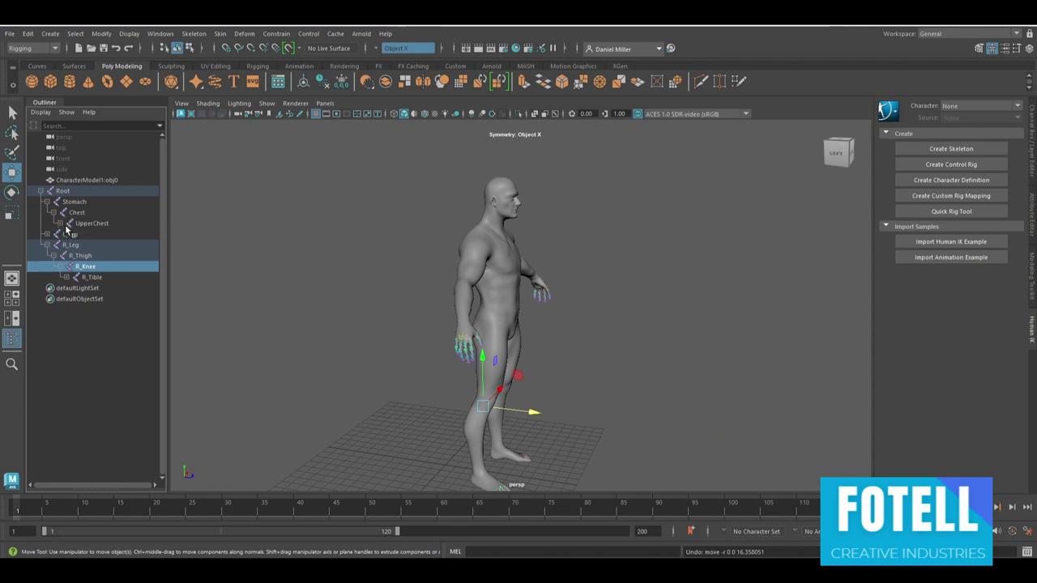
click(60, 223)
click(87, 234)
alt+drag(377, 318, 452, 281)
drag(544, 209, 517, 207)
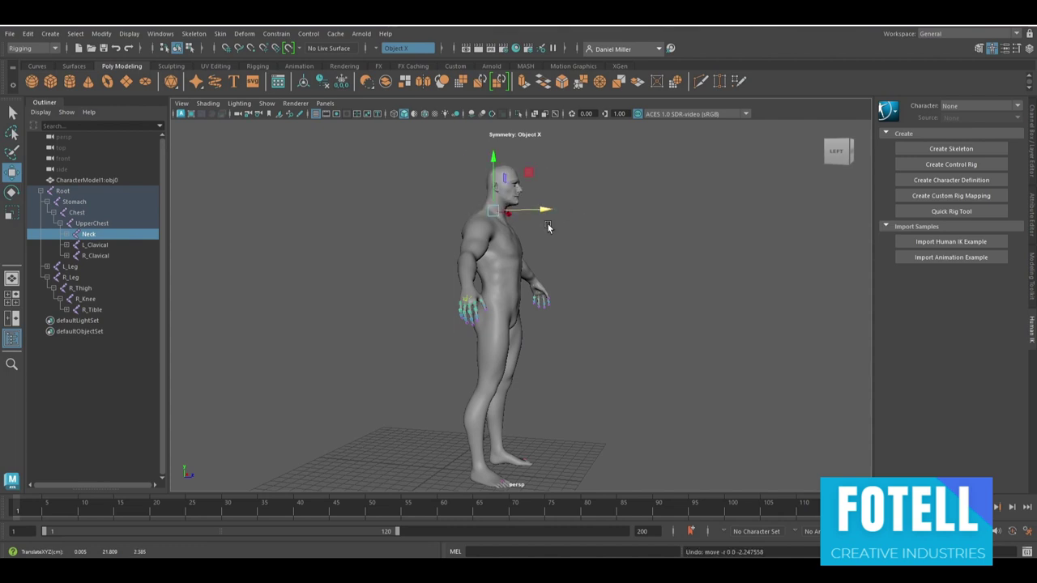
- Undo the last change to the Neck joint and return to a front view of the head and shoulders
alt+drag(572, 231, 553, 274)
mouse_move(440, 277)
right_down()
mouse_move(479, 277)
mouse_move(444, 282)
right_up()
right_drag(401, 256, 454, 237)
scroll(421, 205, up, 5)
middle_drag(317, 158, 337, 183)
key(ctrl+z)
alt+middle_drag(260, 169, 297, 366)
alt+drag(277, 345, 275, 341)
alt+middle_drag(275, 344, 296, 320)
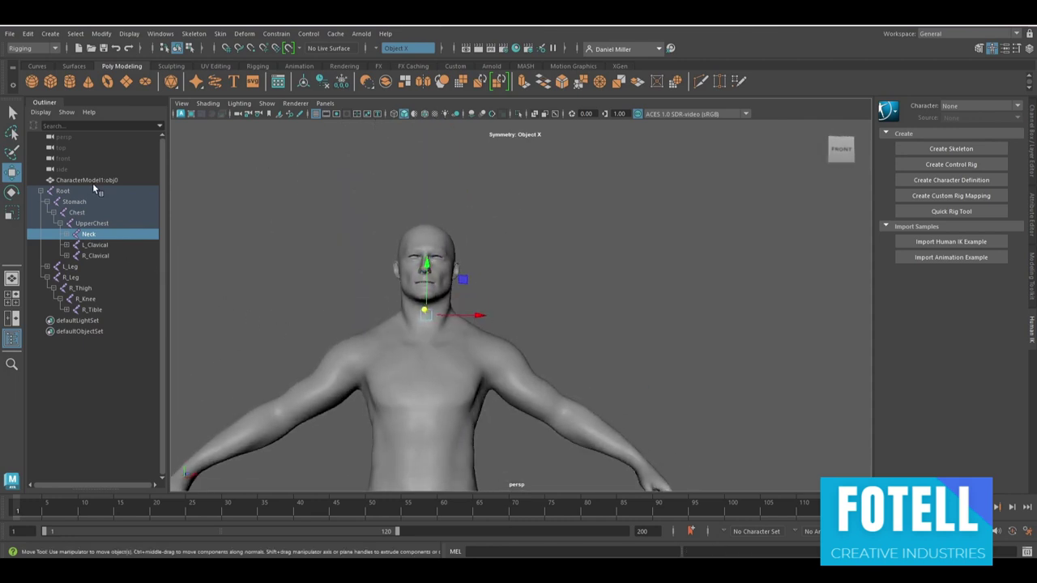
- Select the character mesh in place of the Neck joint, bring the full figure into view and clear the selection
click(92, 180)
scroll(433, 340, down, 6)
alt+middle_drag(441, 347, 409, 282)
click(389, 247)
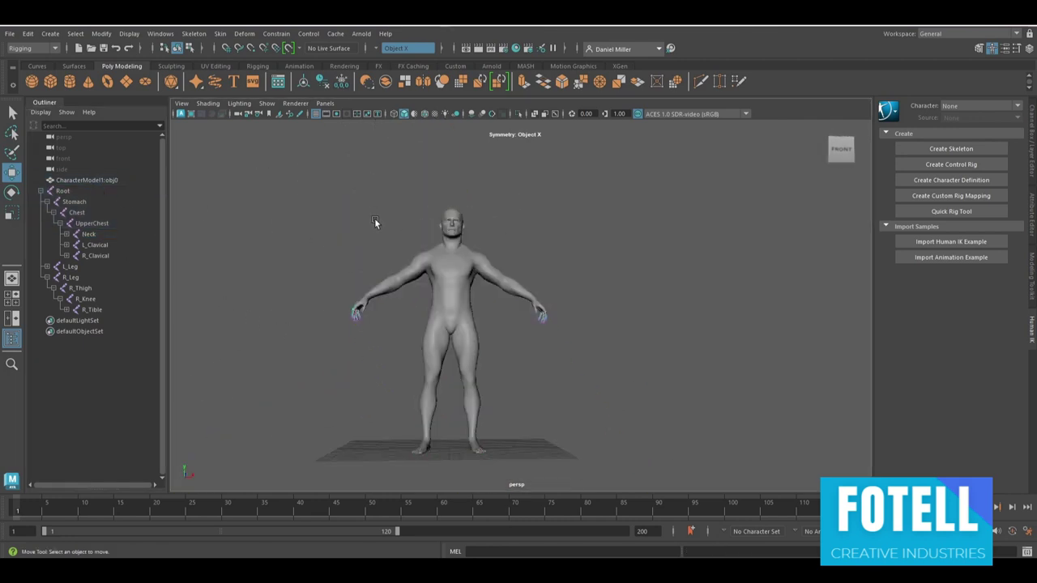
- Examine the full rigged character from the front at different distances
alt+drag(405, 312, 389, 351)
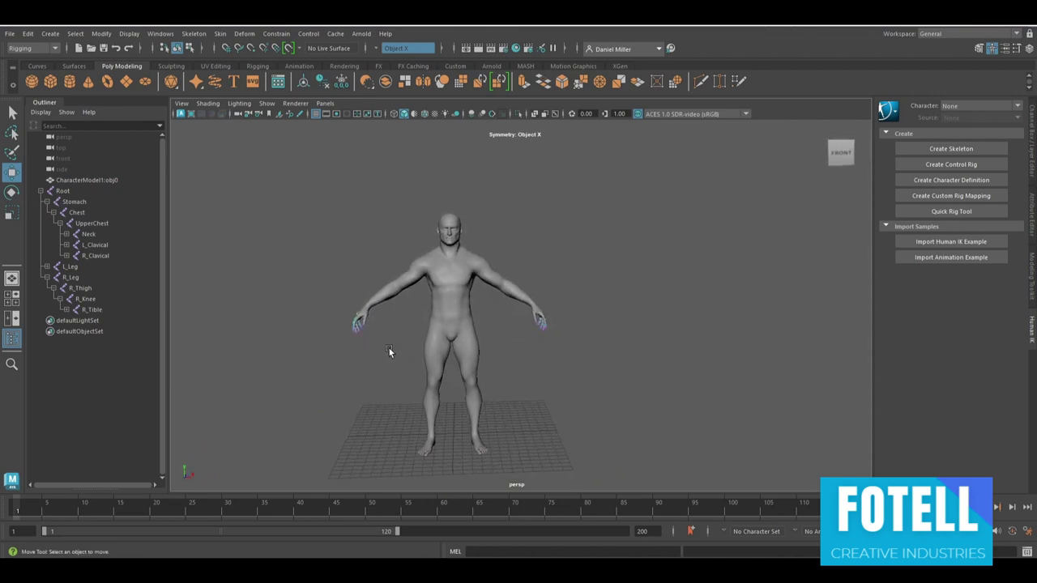
scroll(436, 295, up, 4)
scroll(435, 297, down, 4)
alt+middle_drag(419, 300, 434, 270)
mouse_move(434, 271)
alt+mouse_down()
mouse_move(414, 307)
mouse_move(443, 282)
alt+mouse_up()
scroll(444, 281, up, 4)
scroll(434, 278, down, 2)
alt+middle_drag(415, 288, 426, 305)
alt+drag(410, 299, 404, 278)
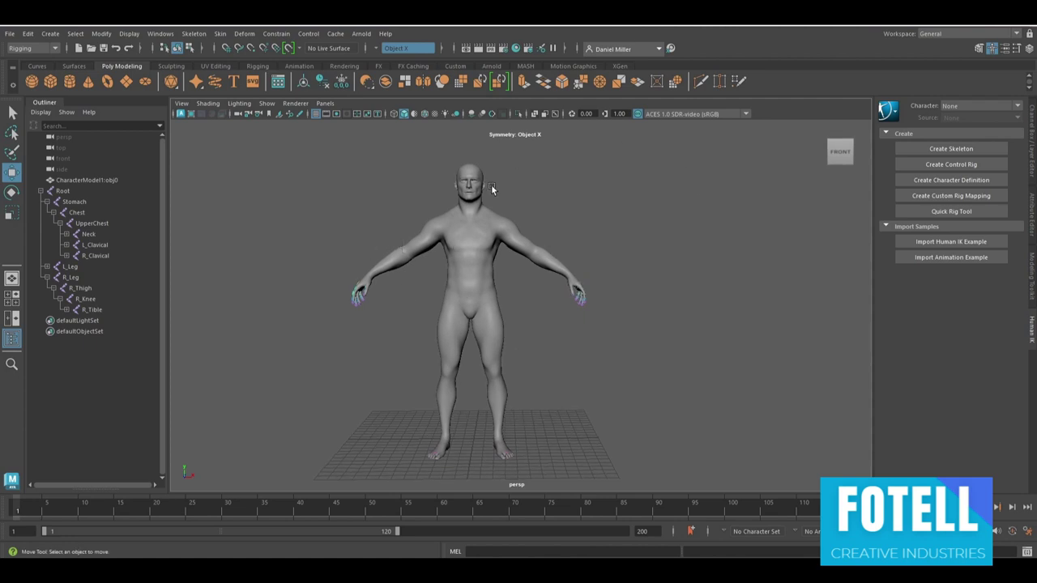